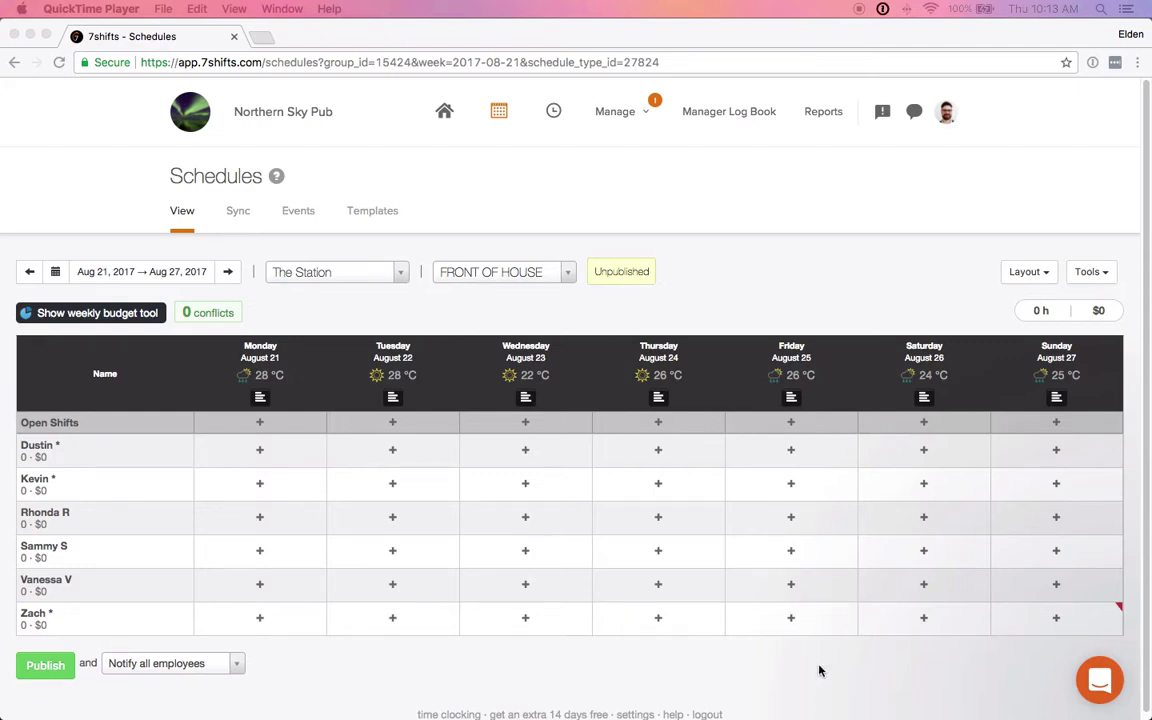
# Step: Check the schedule's Layout options and leave the Aug 21–27 schedule in List layout
pyautogui.click(1045, 280)
pyautogui.click(1045, 276)
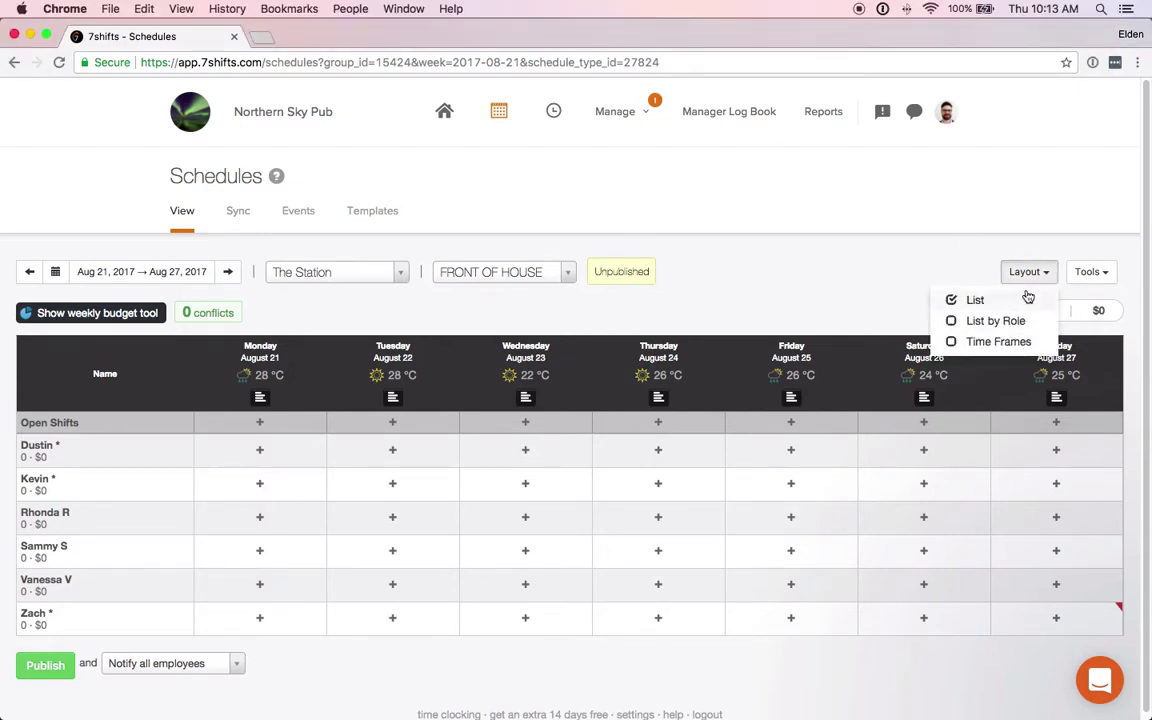
pyautogui.click(825, 314)
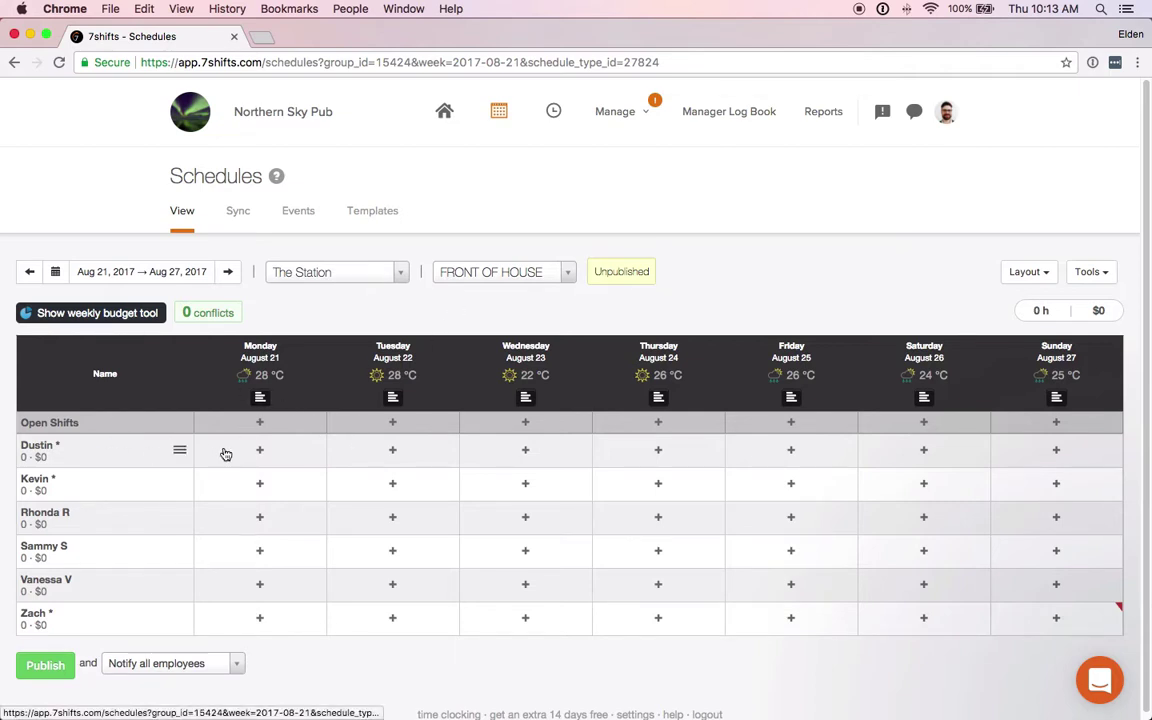
# Step: Save a 10:00 am–5:30 pm shift on the first employee's Monday, then dismiss Tuesday's shift form
pyautogui.click(271, 455)
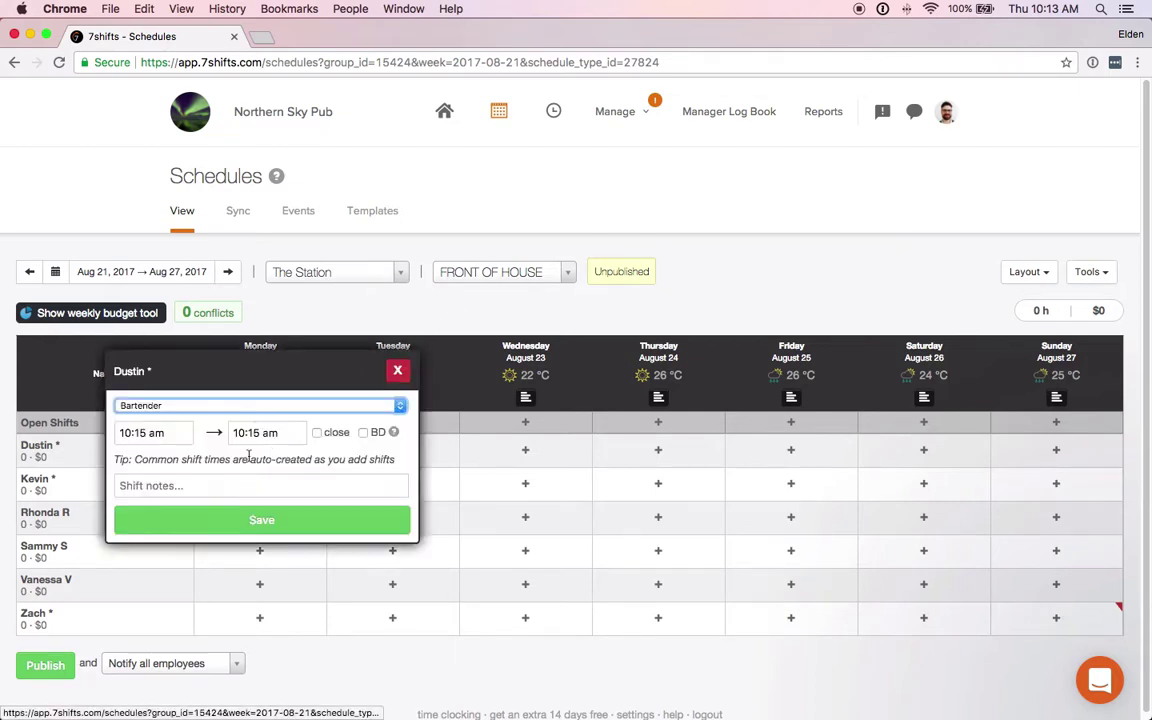
pyautogui.click(188, 435)
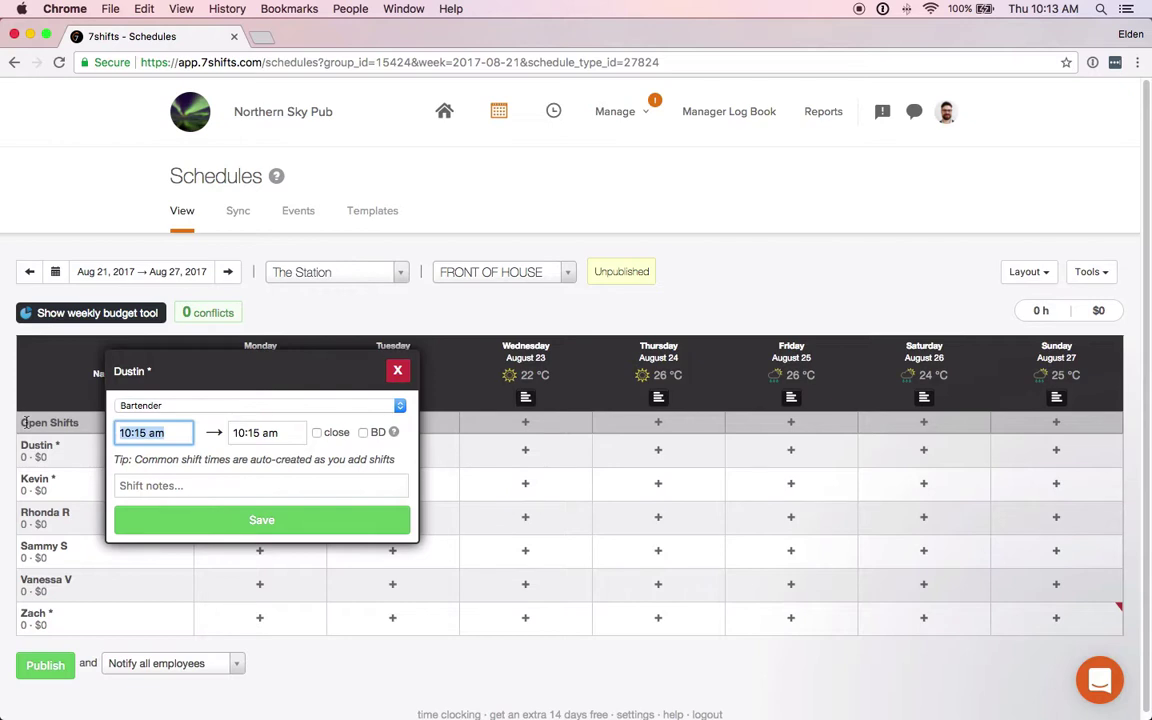
pyautogui.write('1')
pyautogui.write('0:00 a')
pyautogui.press('Tab')
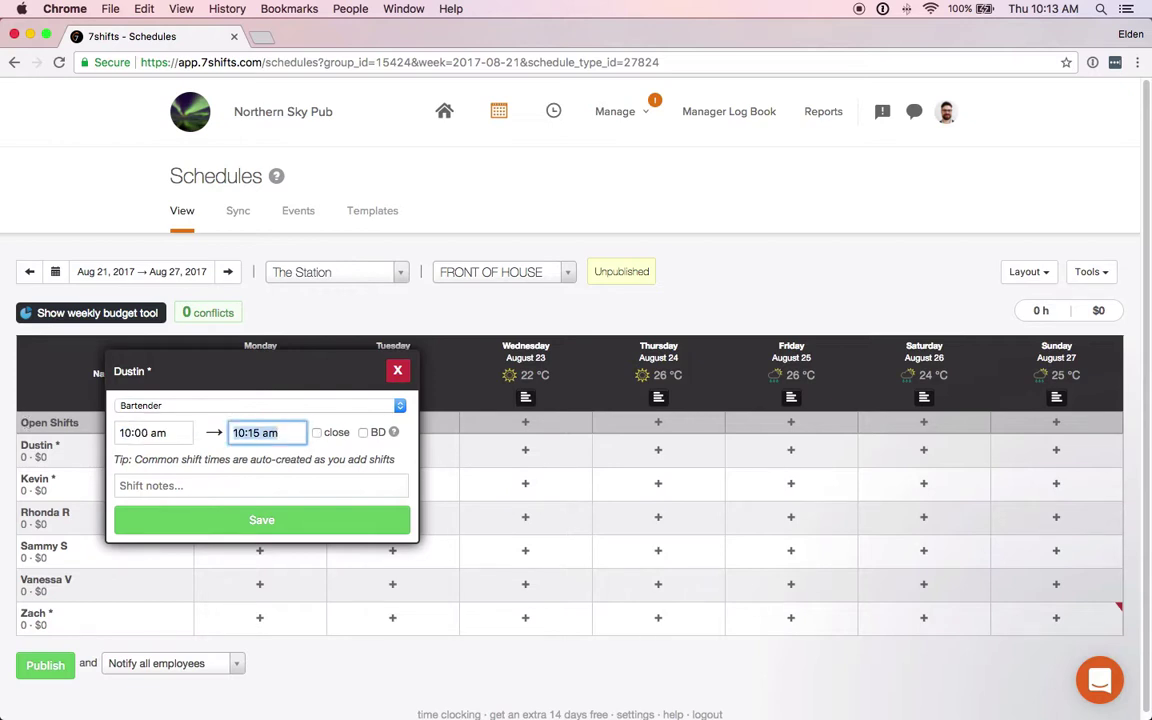
pyautogui.write('5:')
pyautogui.write('30p')
pyautogui.click(321, 525)
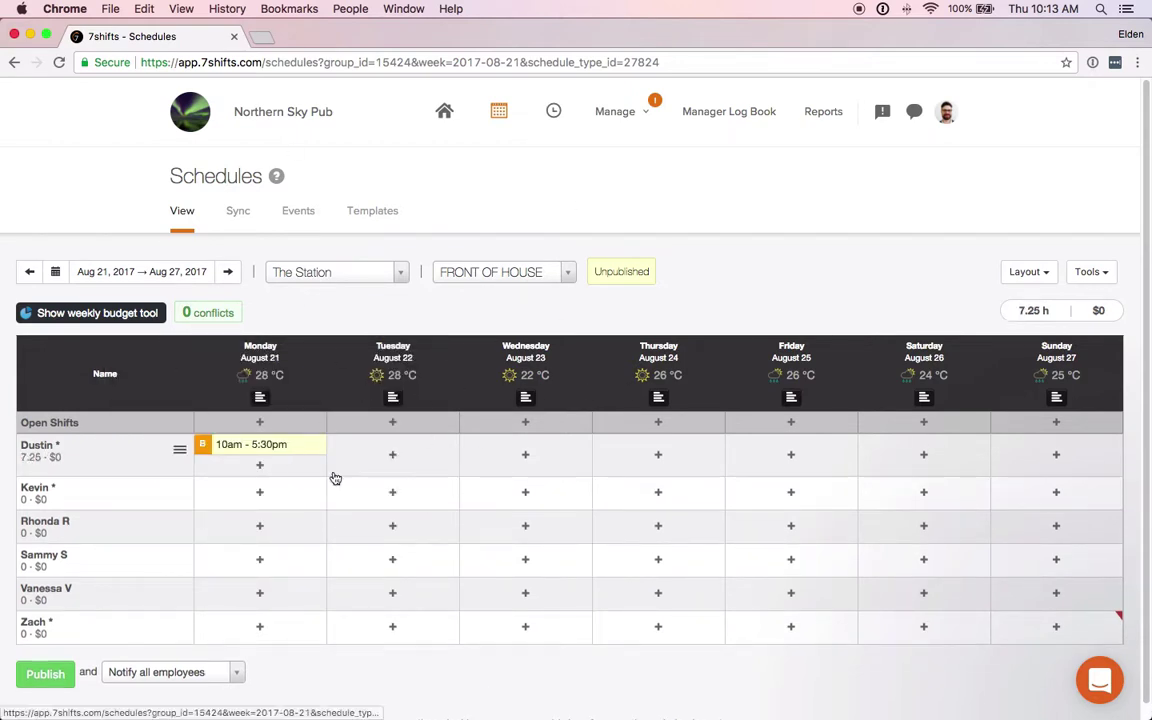
pyautogui.click(394, 454)
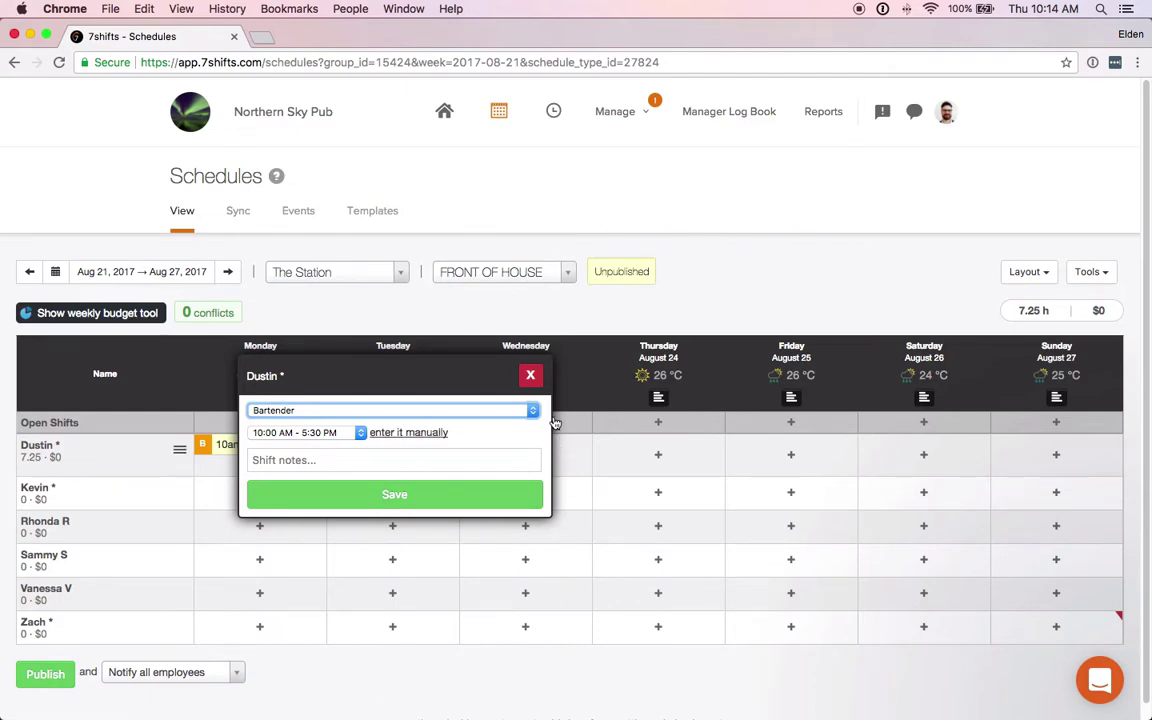
pyautogui.click(531, 377)
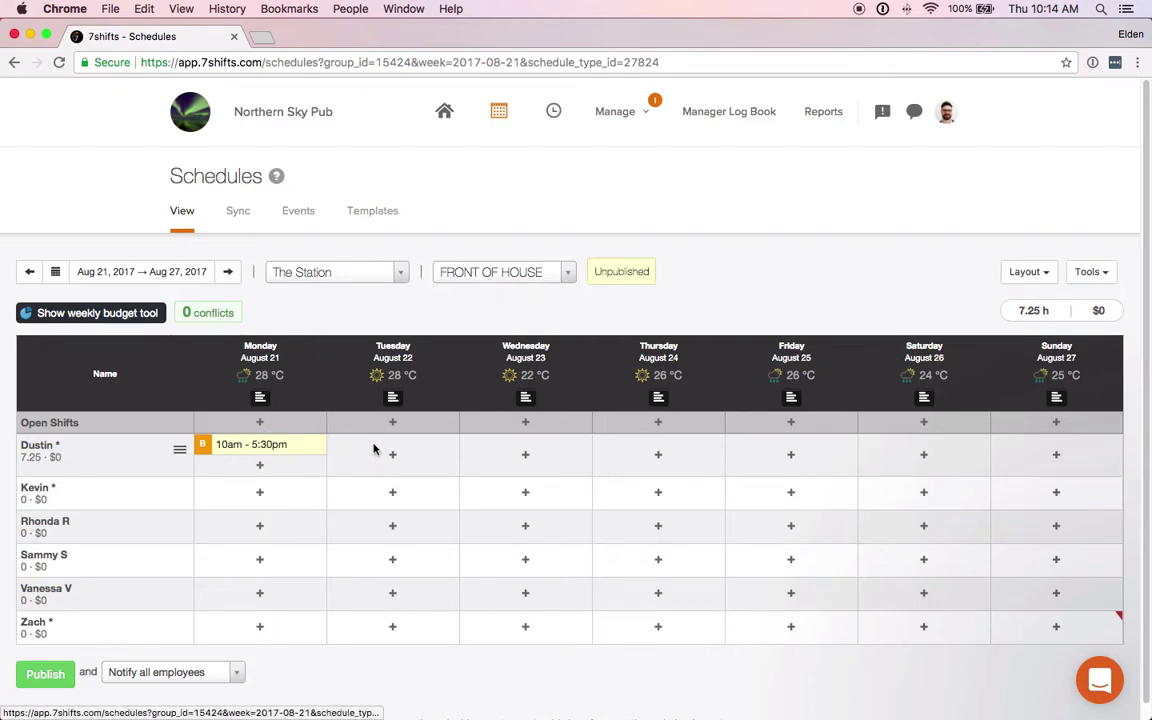
# Step: Jump to the Aug 7–13 week and save a 2pm–8pm shift on Wednesday, August 9
pyautogui.click(152, 271)
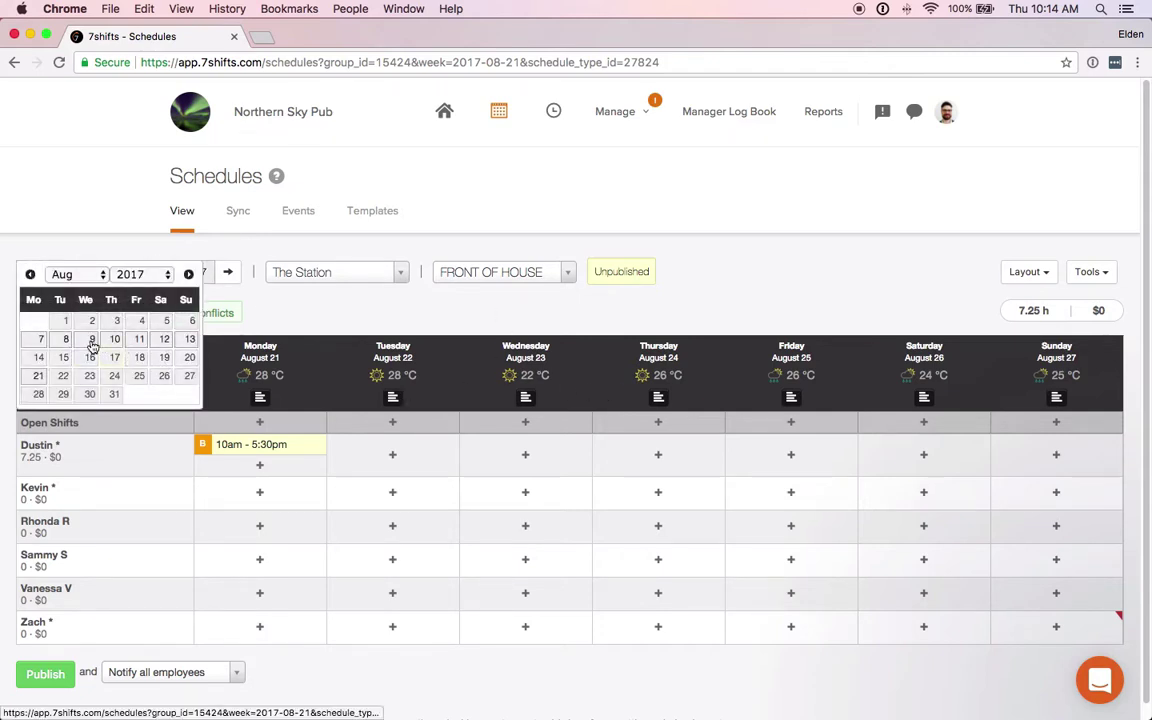
pyautogui.click(91, 339)
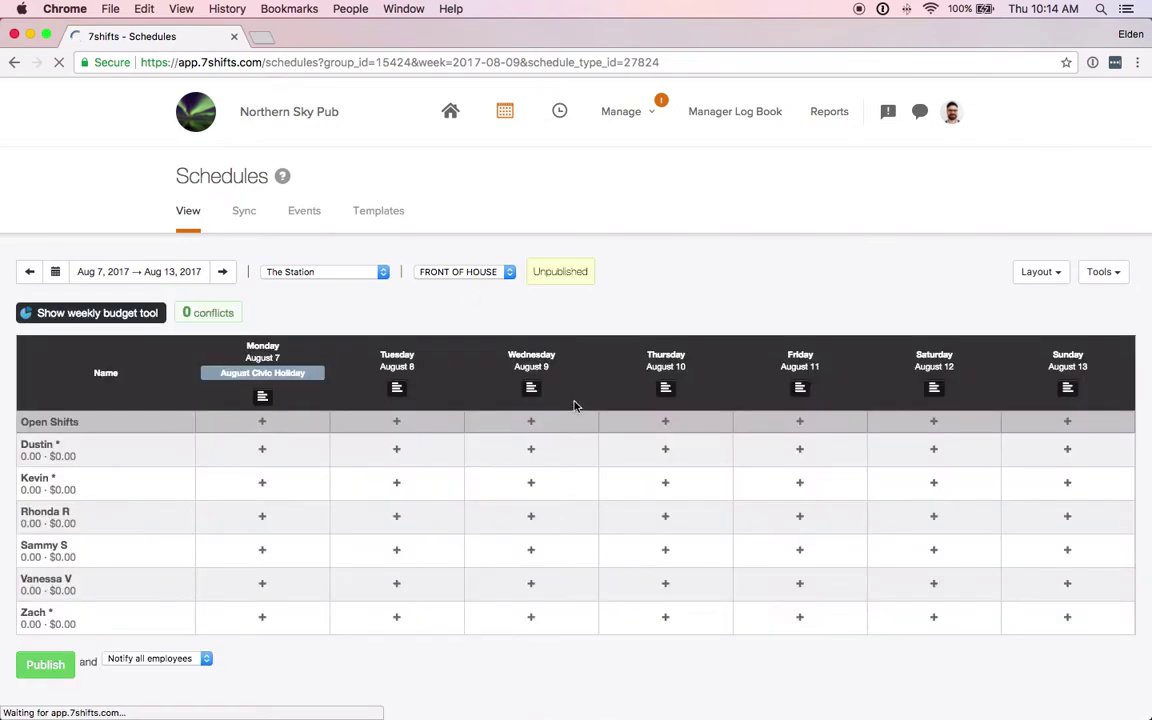
pyautogui.click(520, 468)
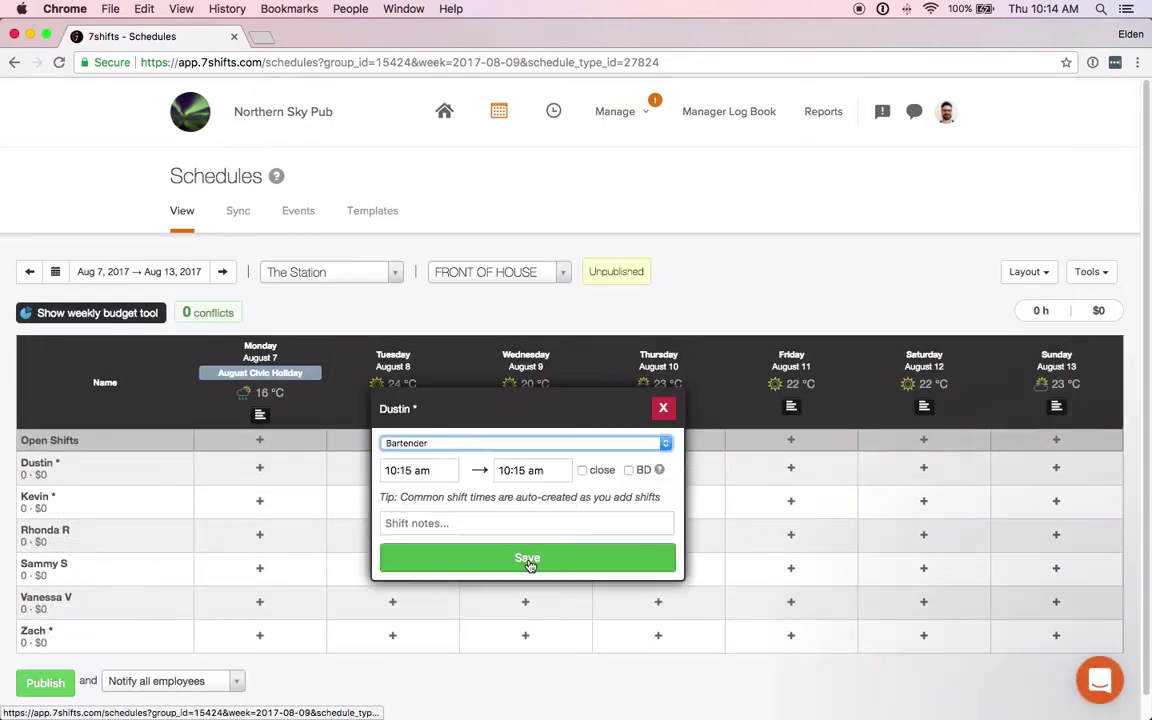
pyautogui.click(430, 470)
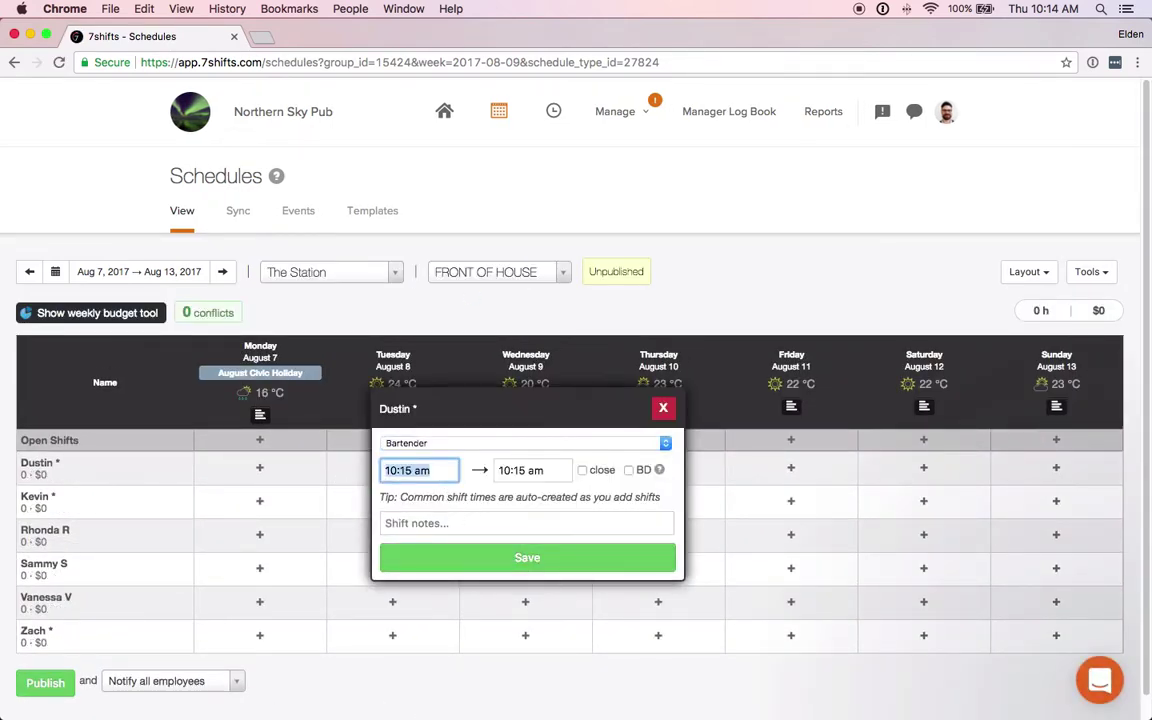
pyautogui.write('2')
pyautogui.press('Tab')
pyautogui.write('8p')
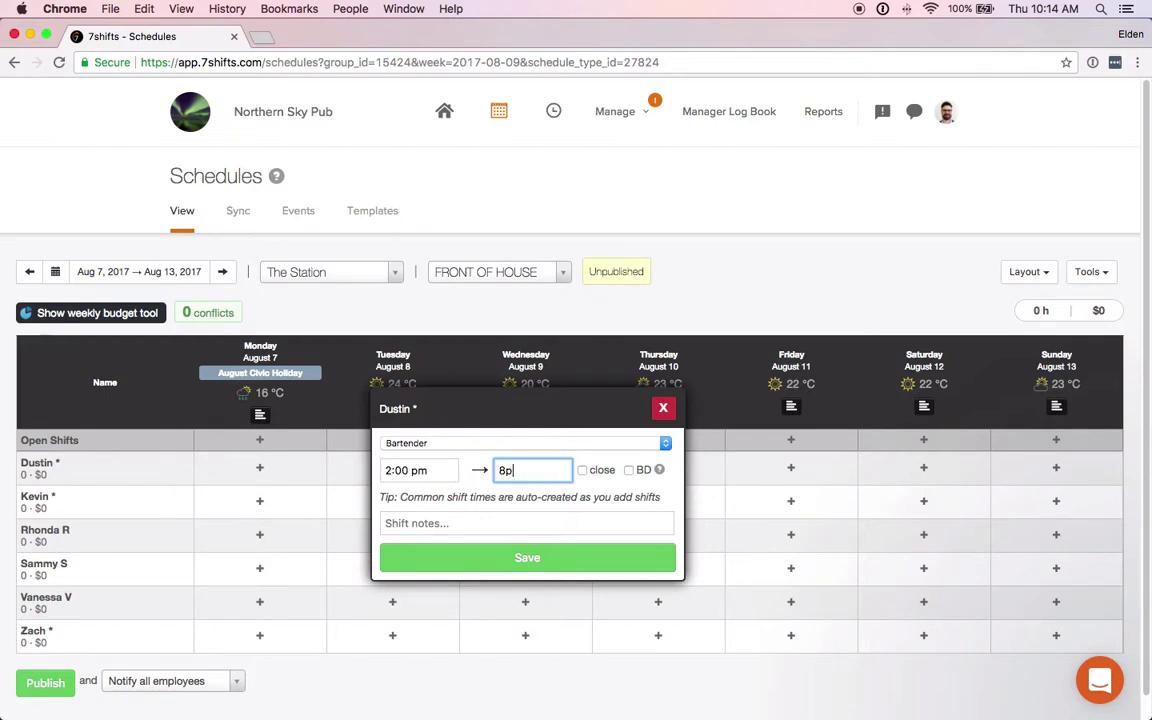
pyautogui.click(545, 557)
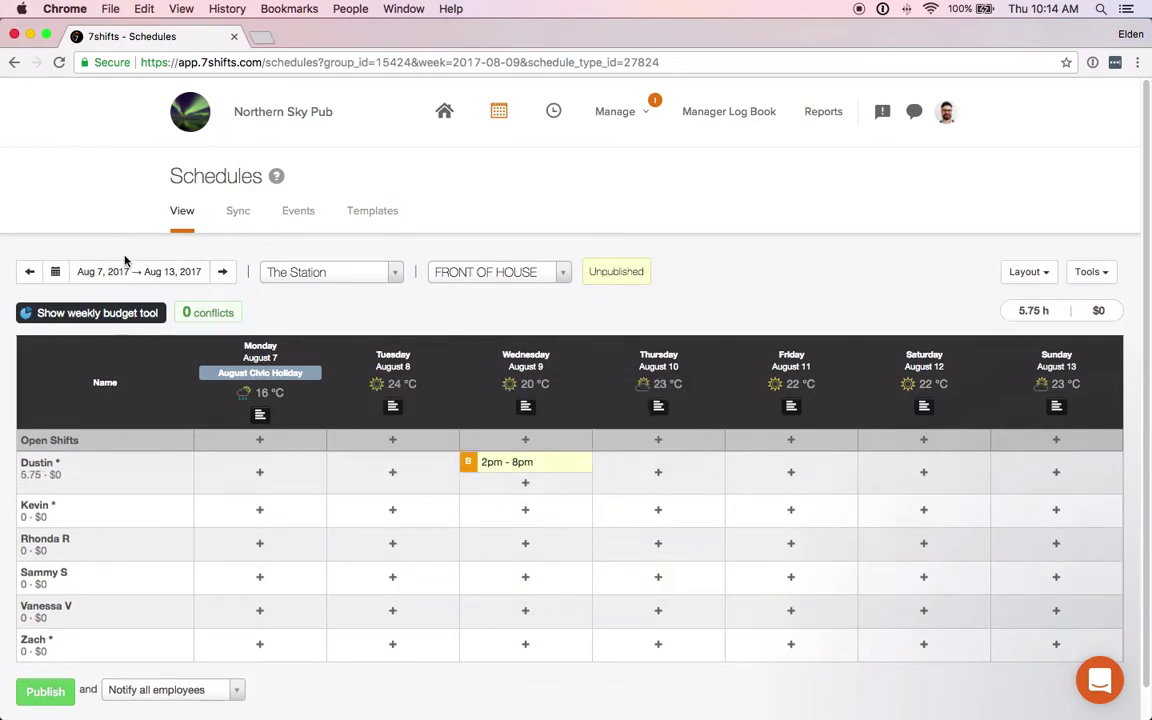
# Step: Return to Aug 21–27 and save a 2:00 PM–8:00 PM shift on Wednesday, August 23
pyautogui.click(178, 272)
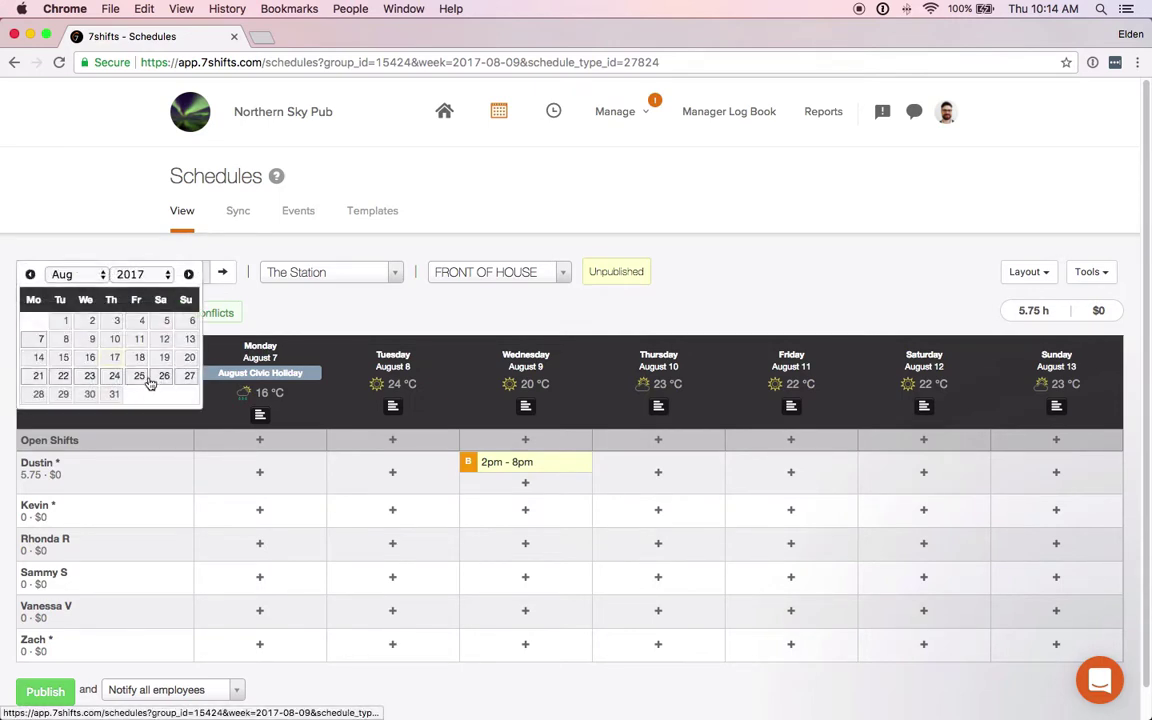
pyautogui.click(113, 376)
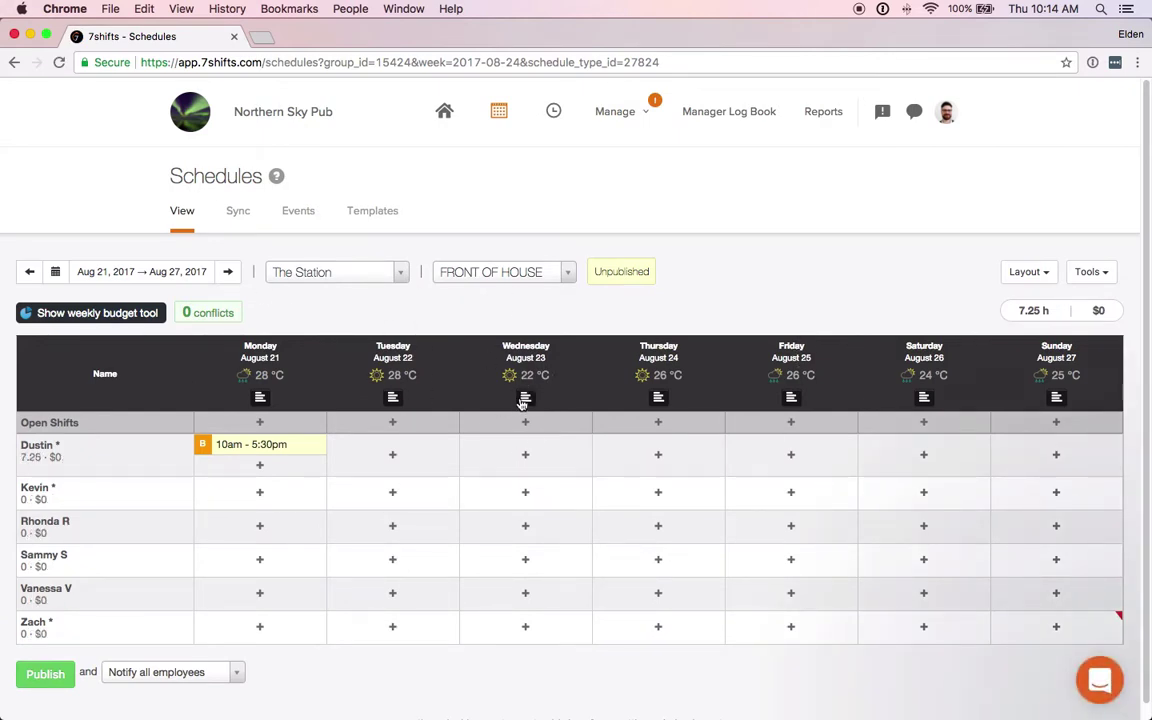
pyautogui.click(526, 456)
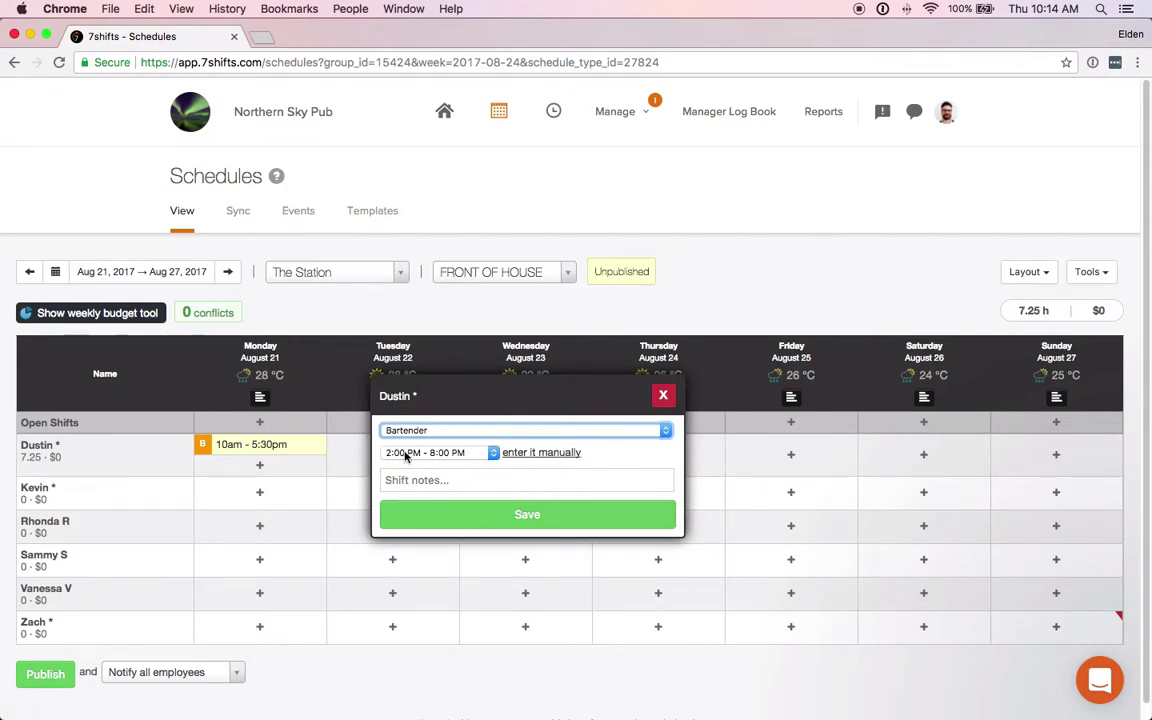
pyautogui.click(470, 453)
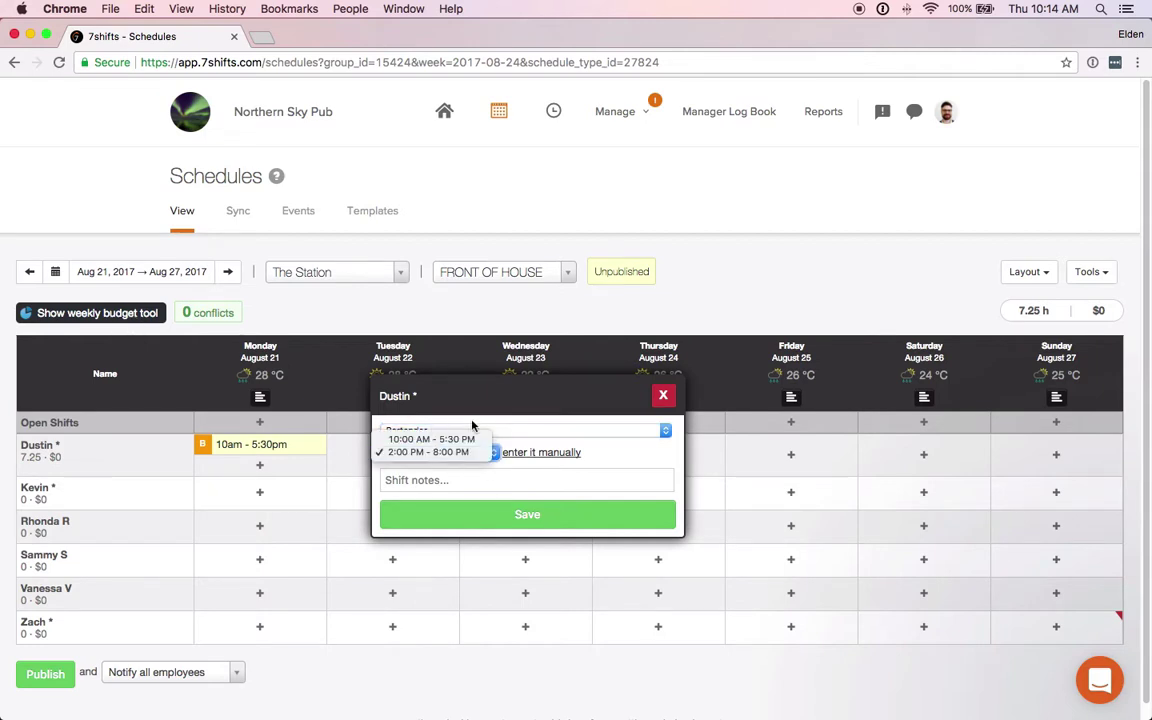
pyautogui.click(662, 433)
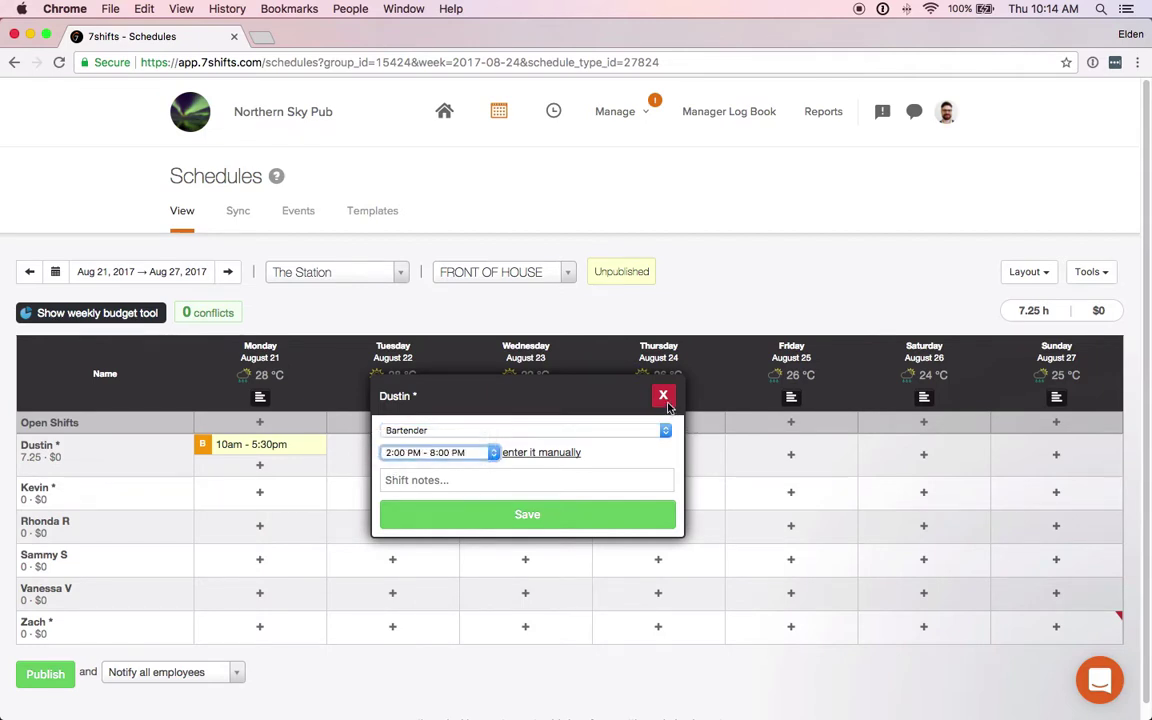
pyautogui.click(663, 395)
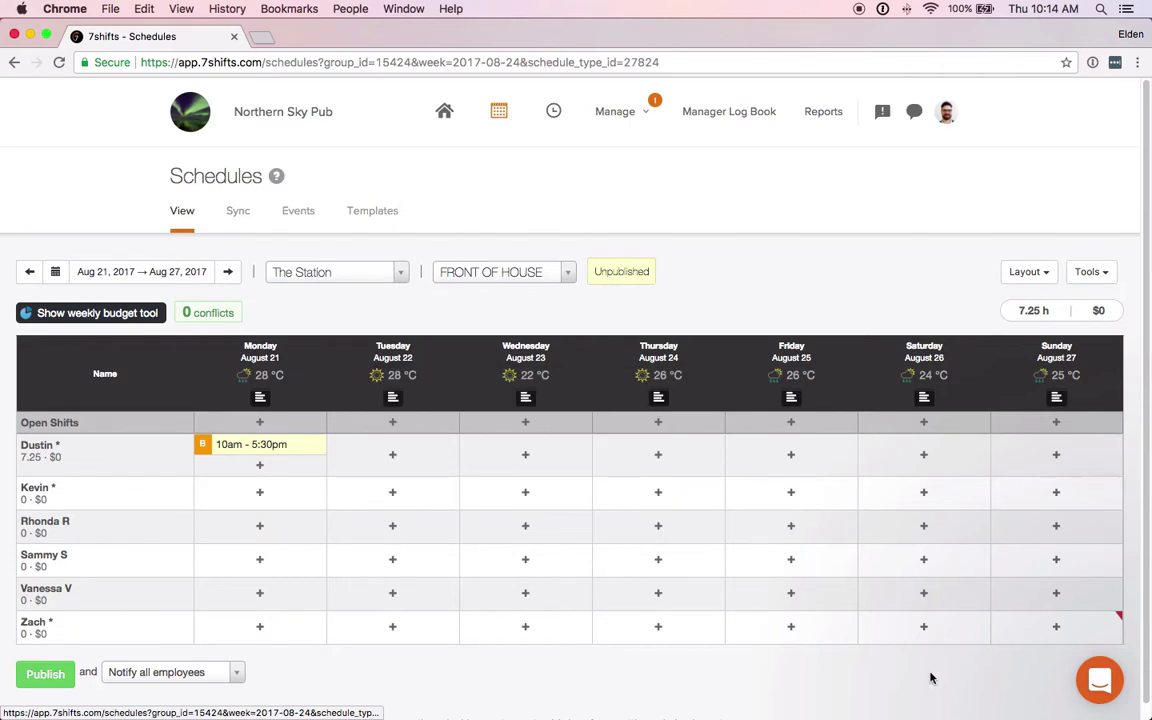
pyautogui.click(532, 456)
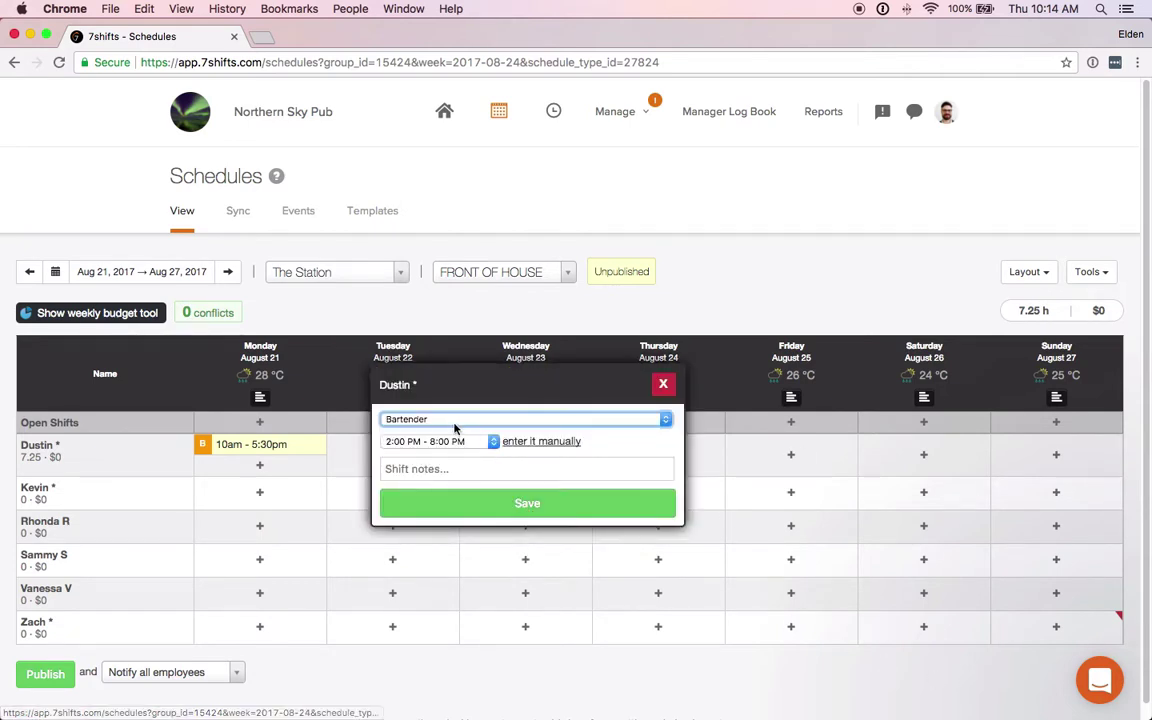
pyautogui.click(503, 505)
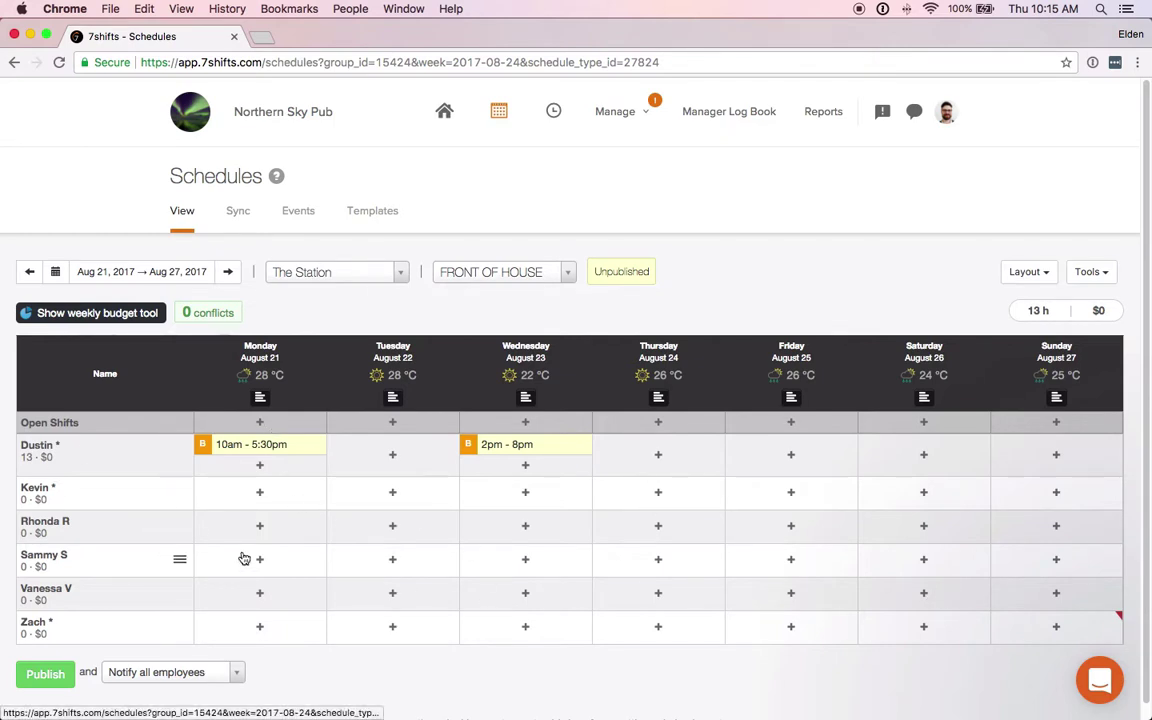
# Step: Save 10:00 am–5:30 pm Host shifts for the second employee on Monday and Tuesday, fixing the mistyped start time
pyautogui.click(259, 492)
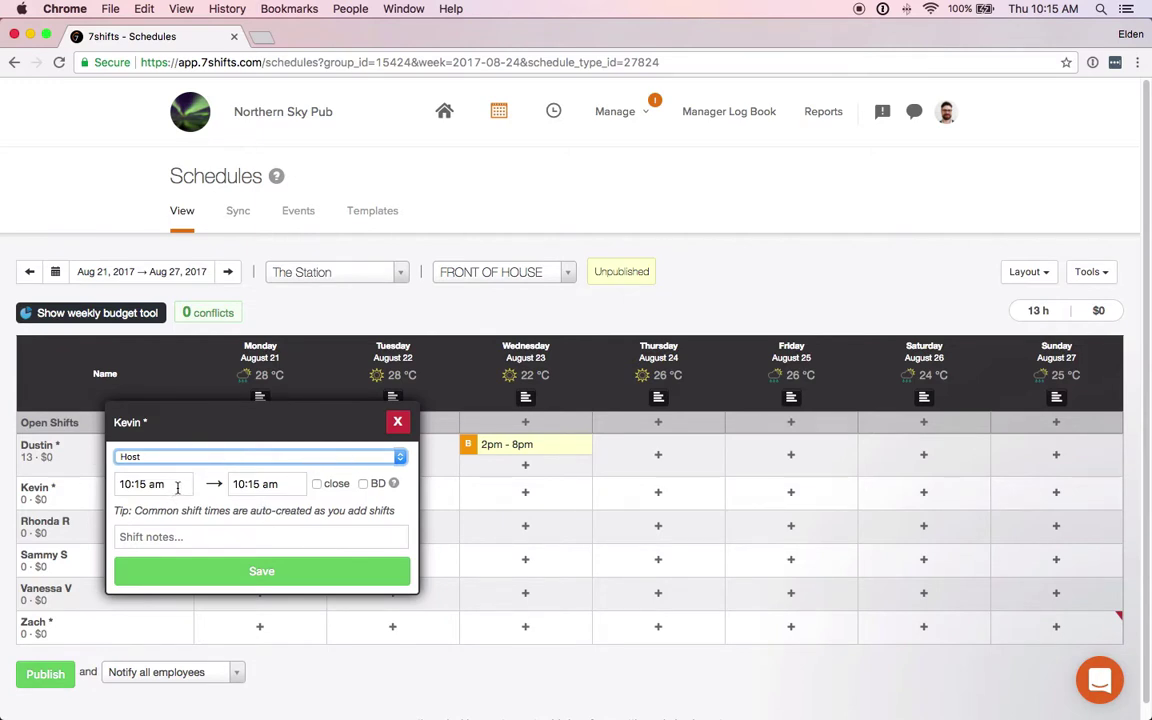
pyautogui.click(128, 484)
pyautogui.write('30')
pyautogui.press('Tab')
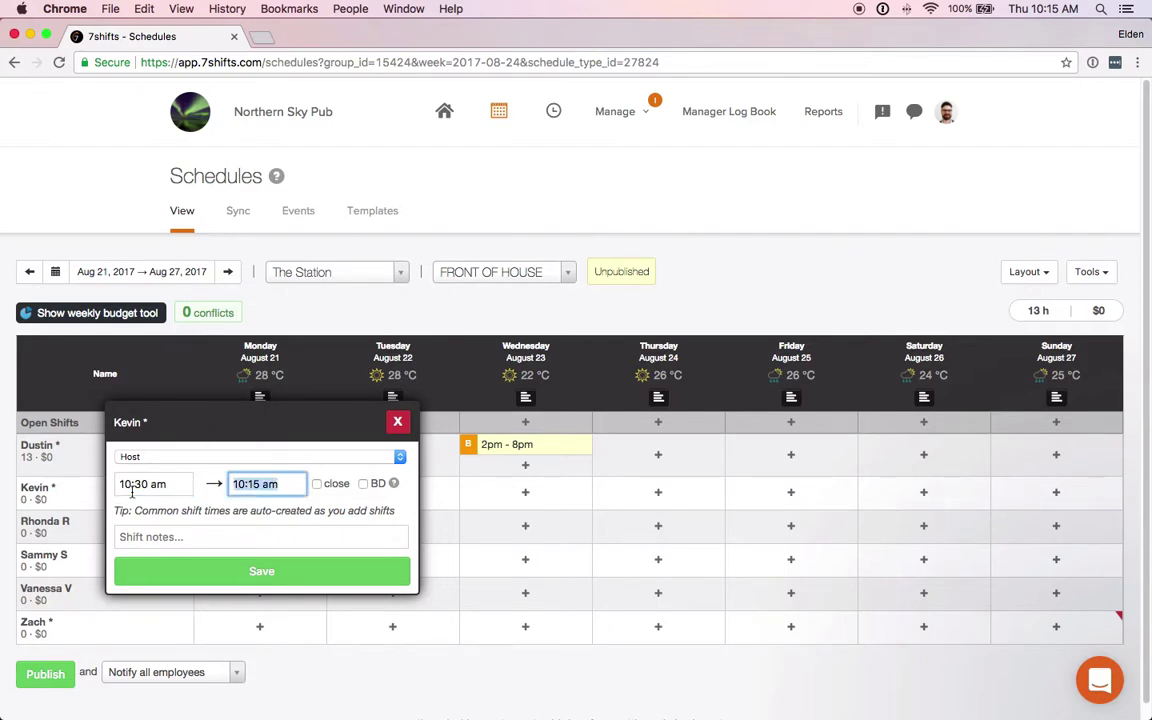
pyautogui.click(130, 485)
pyautogui.press('BackSpace')
pyautogui.write('4')
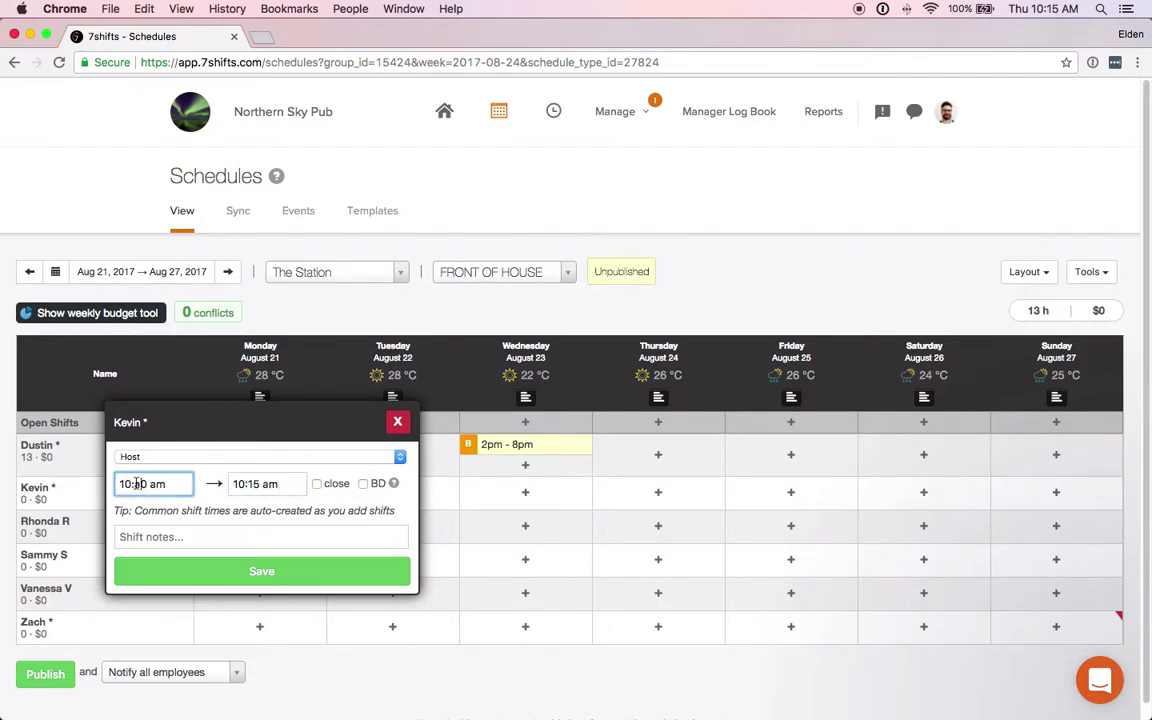
pyautogui.press('BackSpace')
pyautogui.write('0')
pyautogui.press('Tab')
pyautogui.write('5')
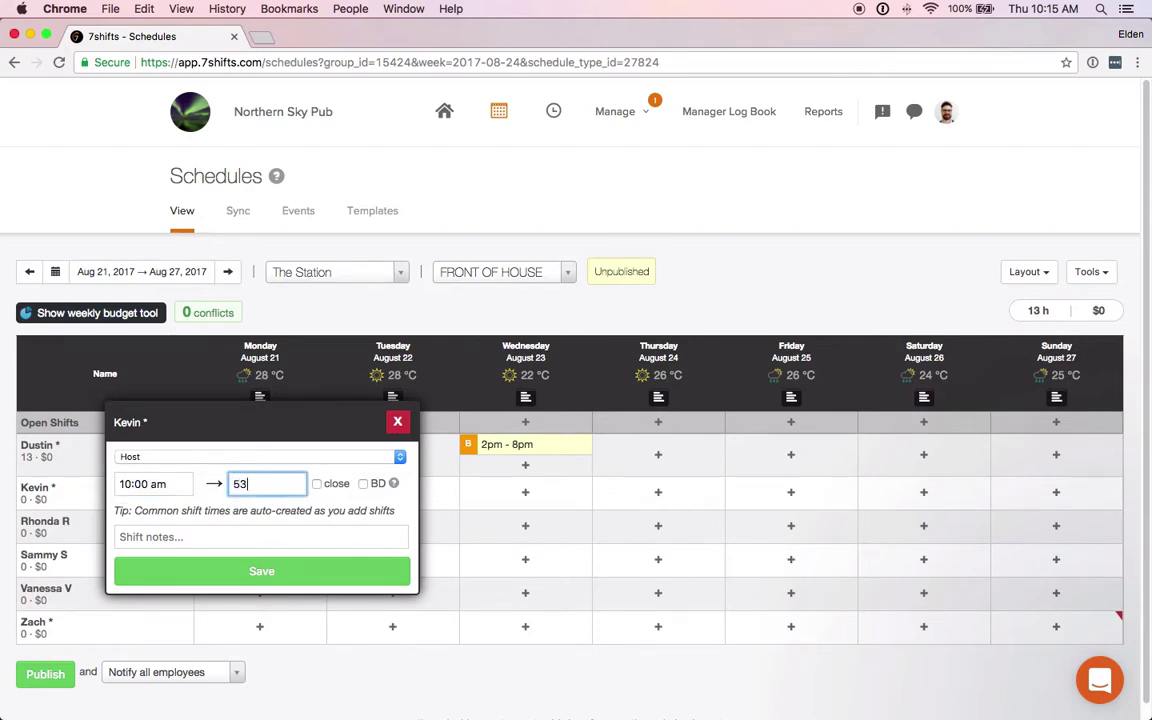
pyautogui.click(288, 578)
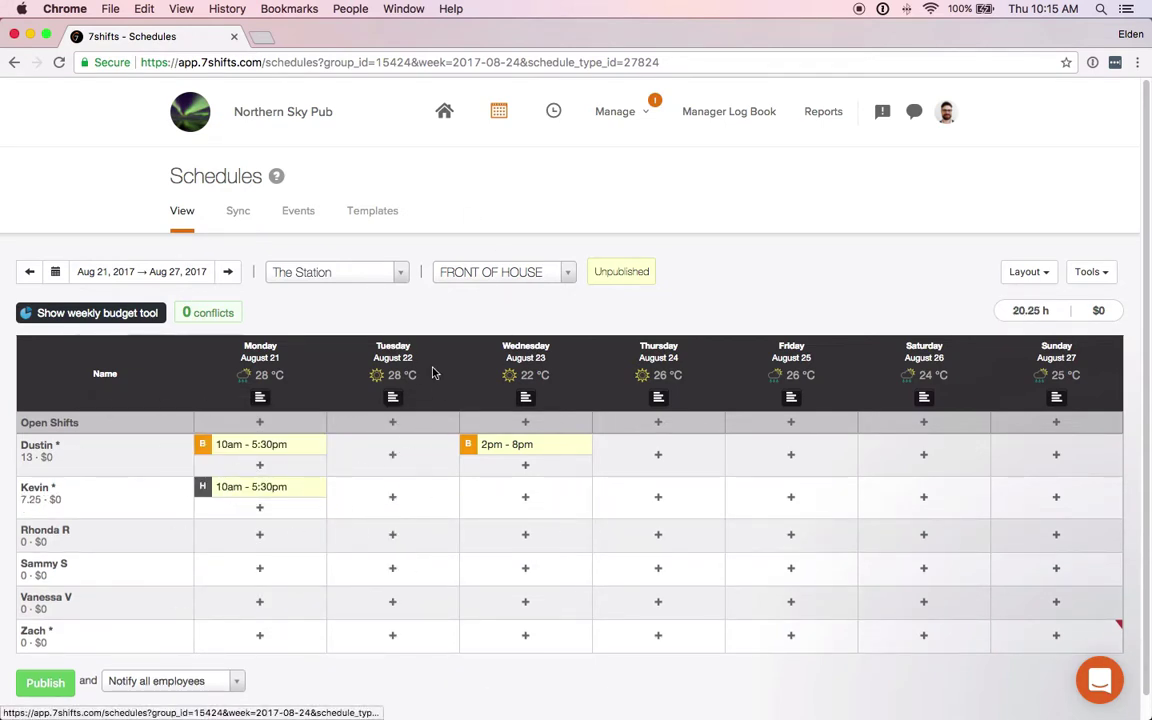
pyautogui.click(392, 497)
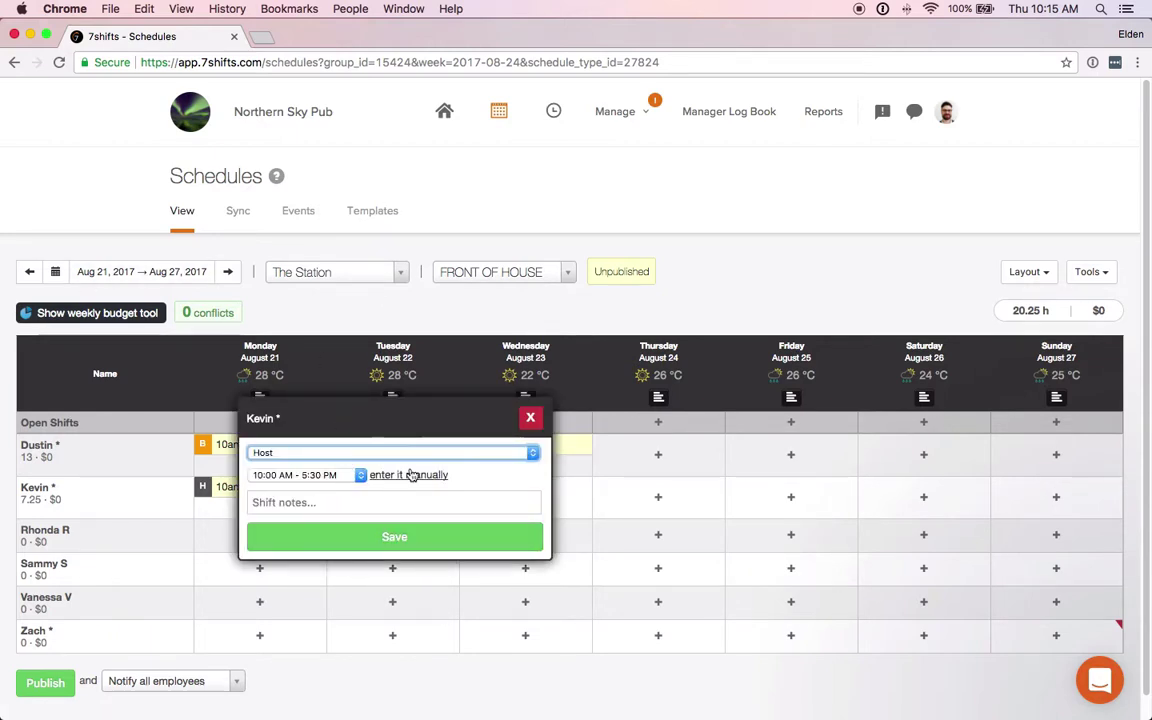
pyautogui.click(392, 537)
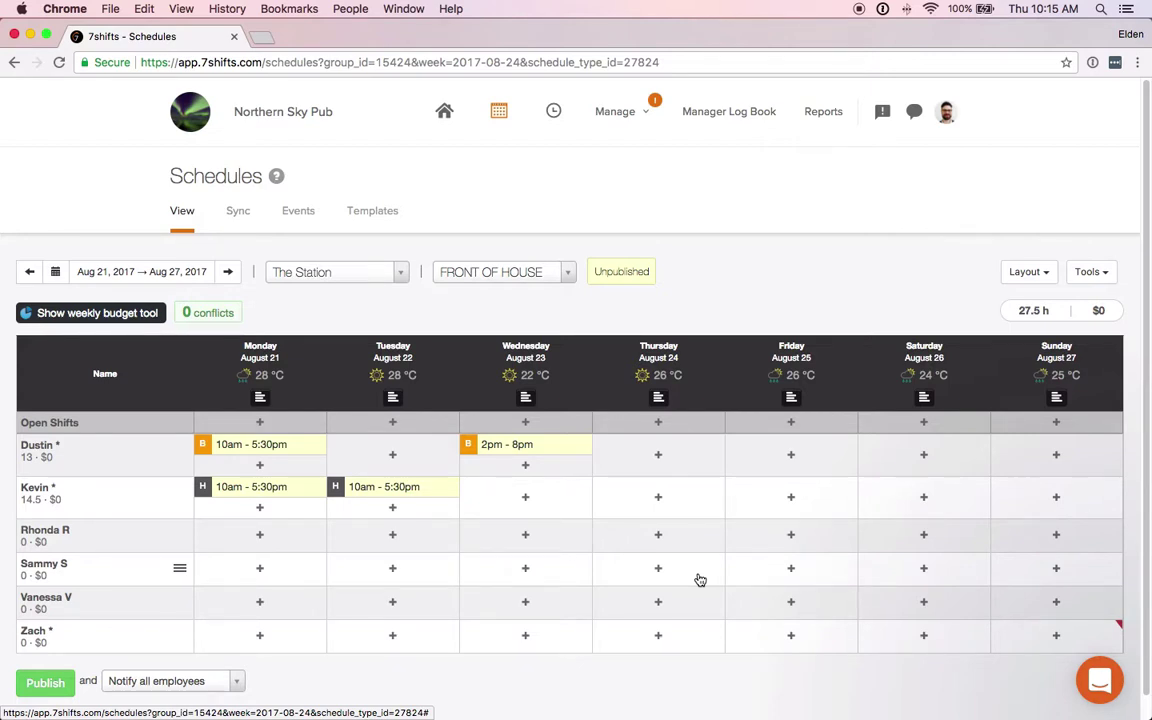
# Step: Go to the Schedule Templates page listing the three templates
pyautogui.click(375, 219)
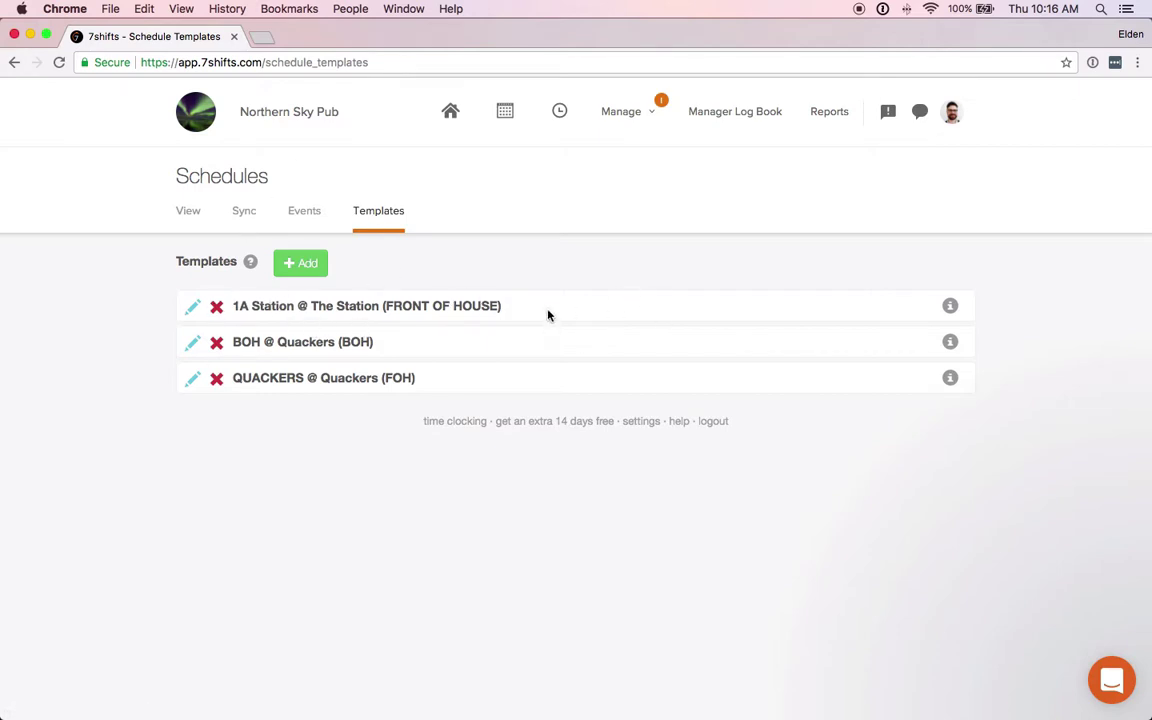
# Step: In the 1A Station template, start a new open shift covering Monday through Friday
pyautogui.click(192, 306)
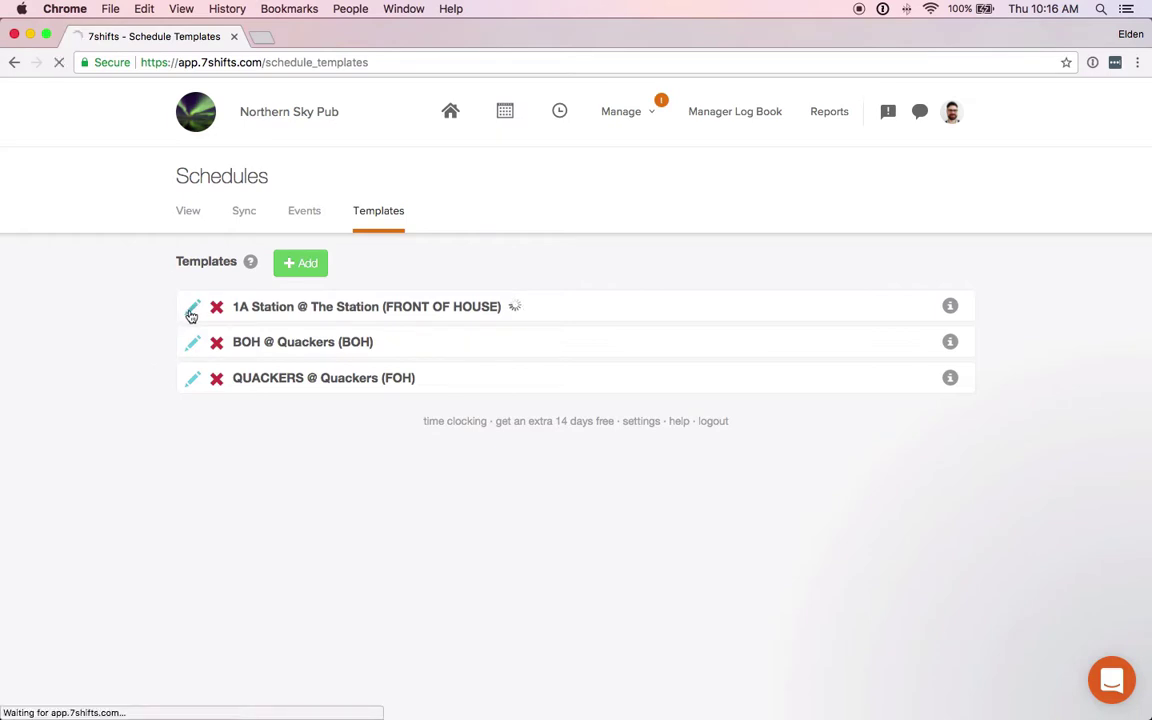
pyautogui.scroll(-1, 811, 481)
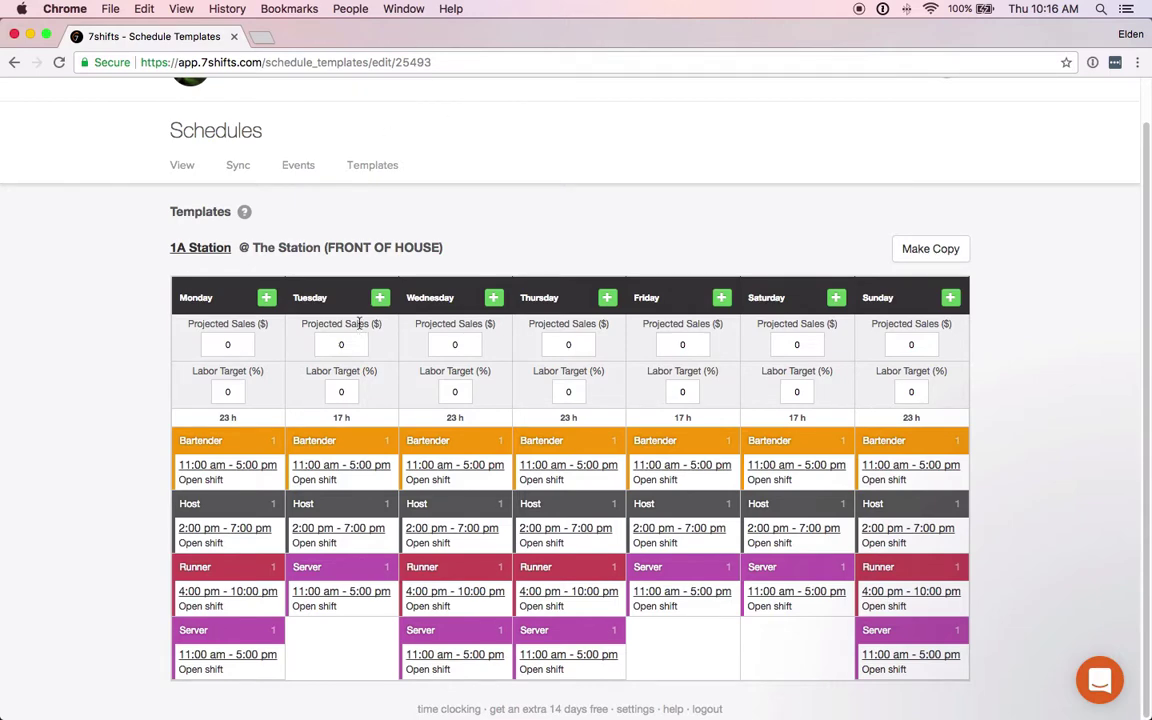
pyautogui.click(380, 297)
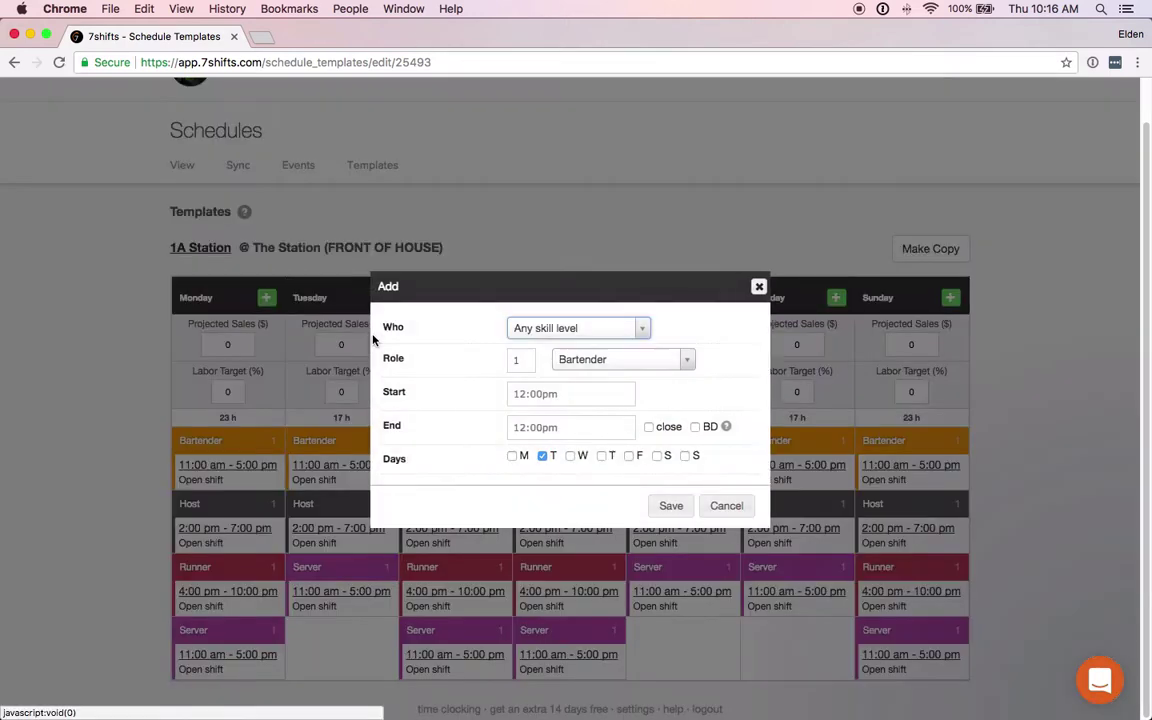
pyautogui.click(512, 457)
pyautogui.click(572, 457)
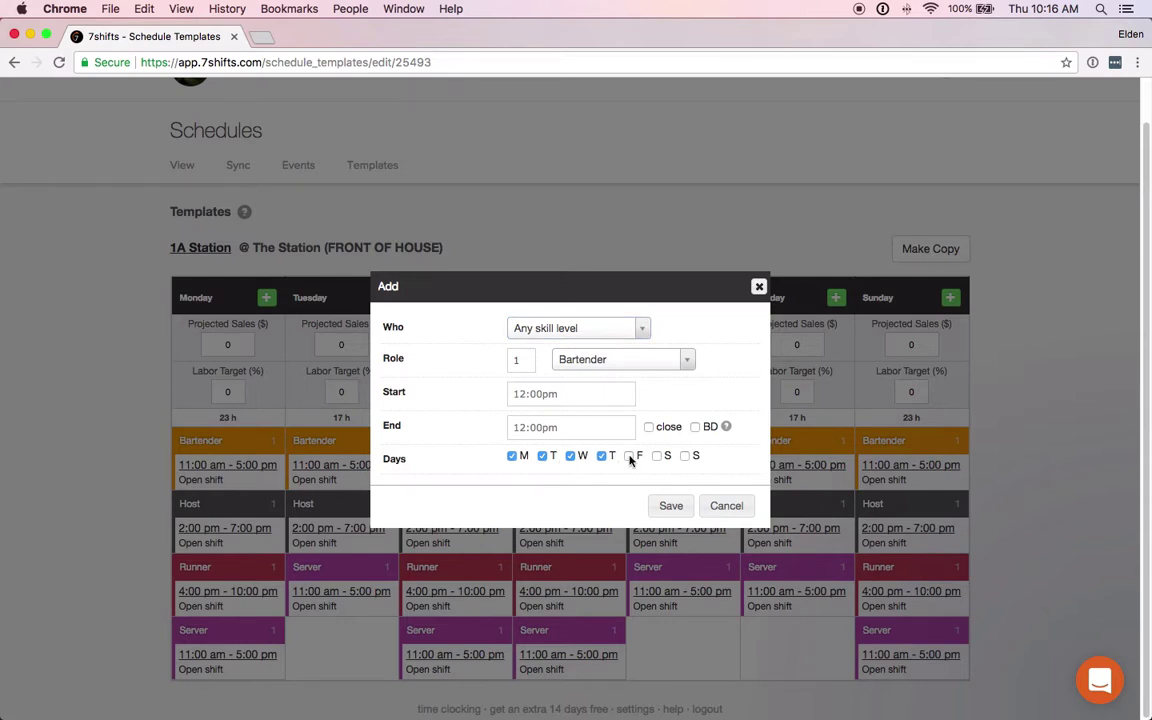
pyautogui.click(629, 456)
pyautogui.click(590, 329)
pyautogui.click(578, 503)
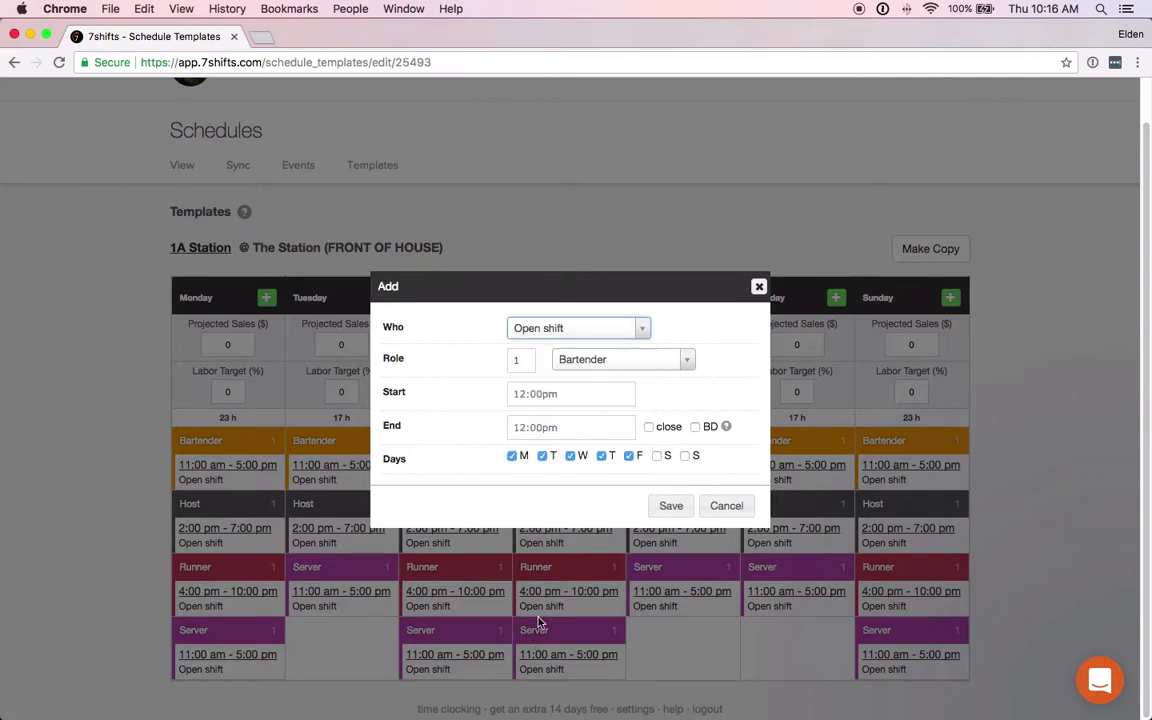
# Step: Keep the Bartender role, set 3:00 pm to 9:00 pm, and save the template shift
pyautogui.click(630, 361)
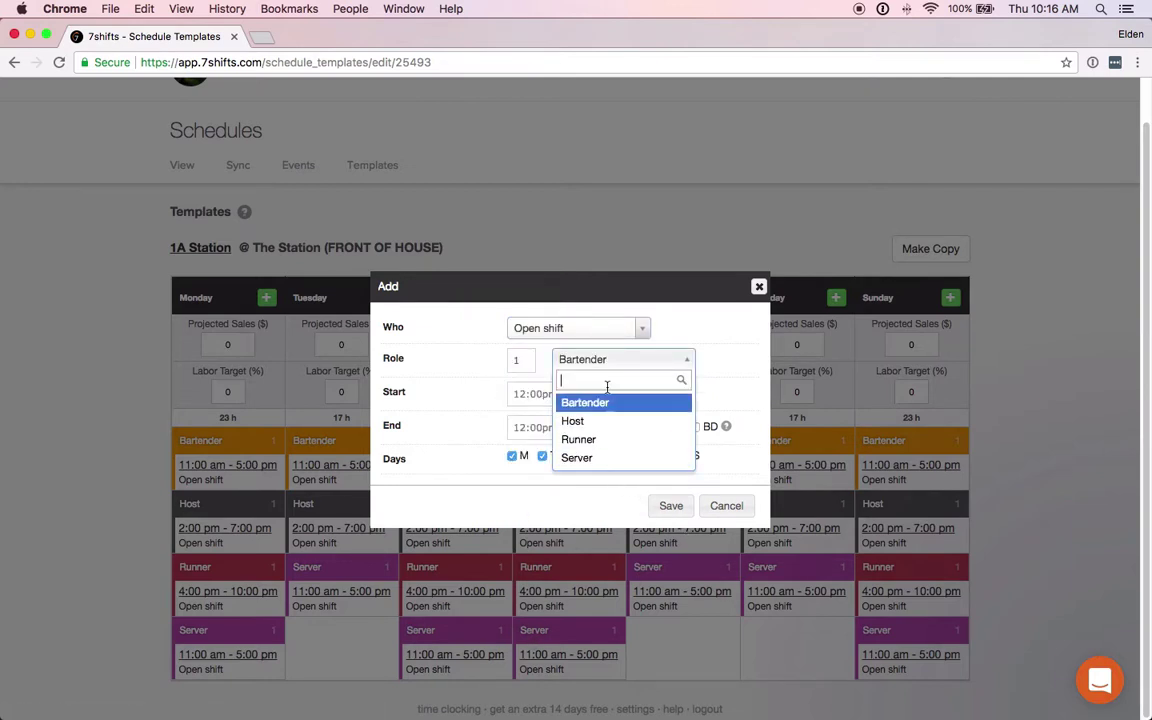
pyautogui.click(613, 404)
pyautogui.click(548, 397)
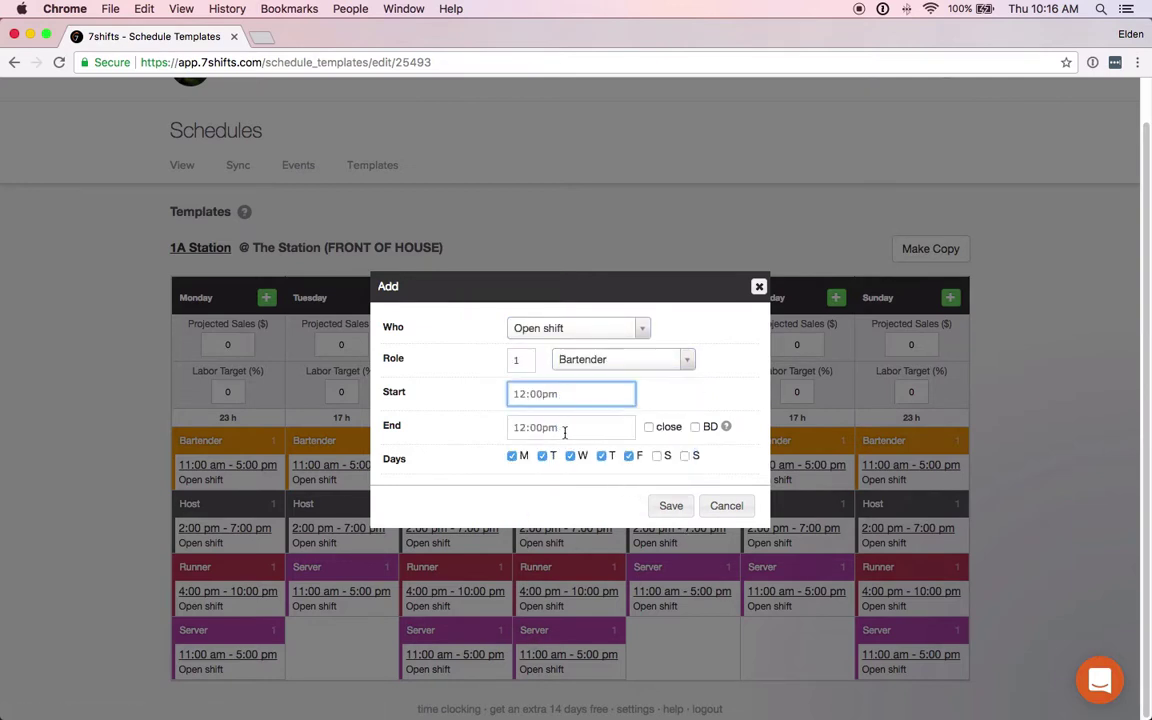
pyautogui.write('3p')
pyautogui.press('Tab')
pyautogui.write('9p')
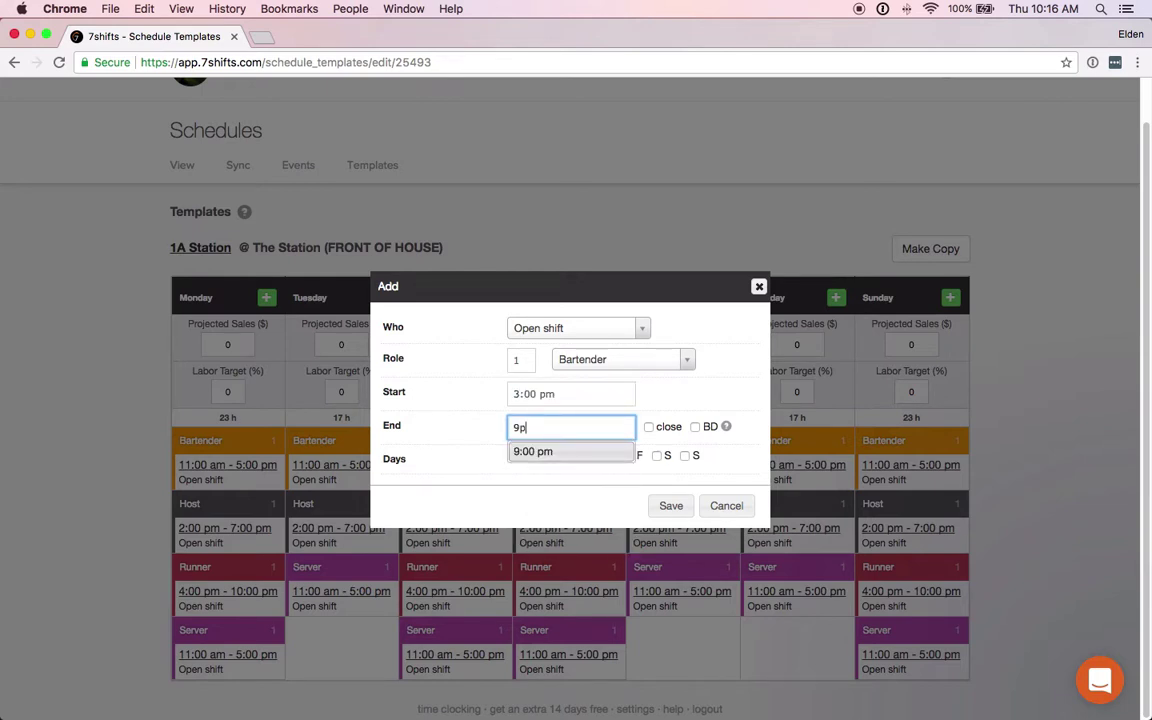
pyautogui.press('Tab')
pyautogui.click(671, 506)
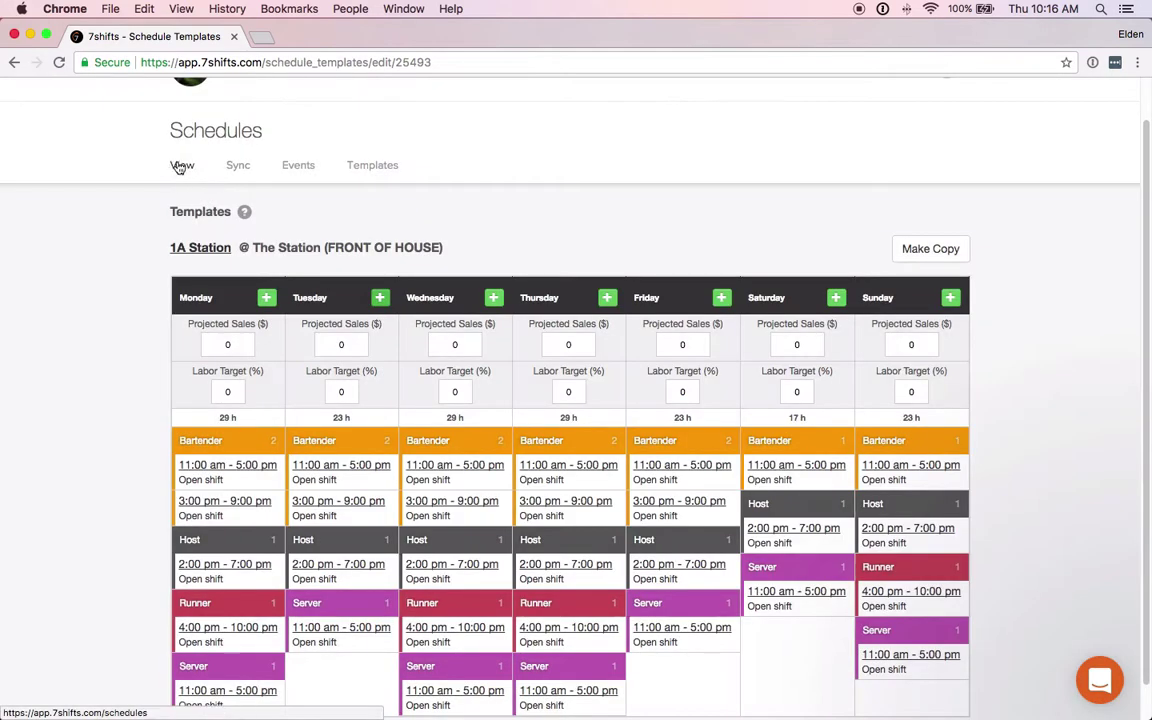
# Step: Return to the weekly schedule and advance to the Aug 28 – Sep 3 week
pyautogui.click(181, 165)
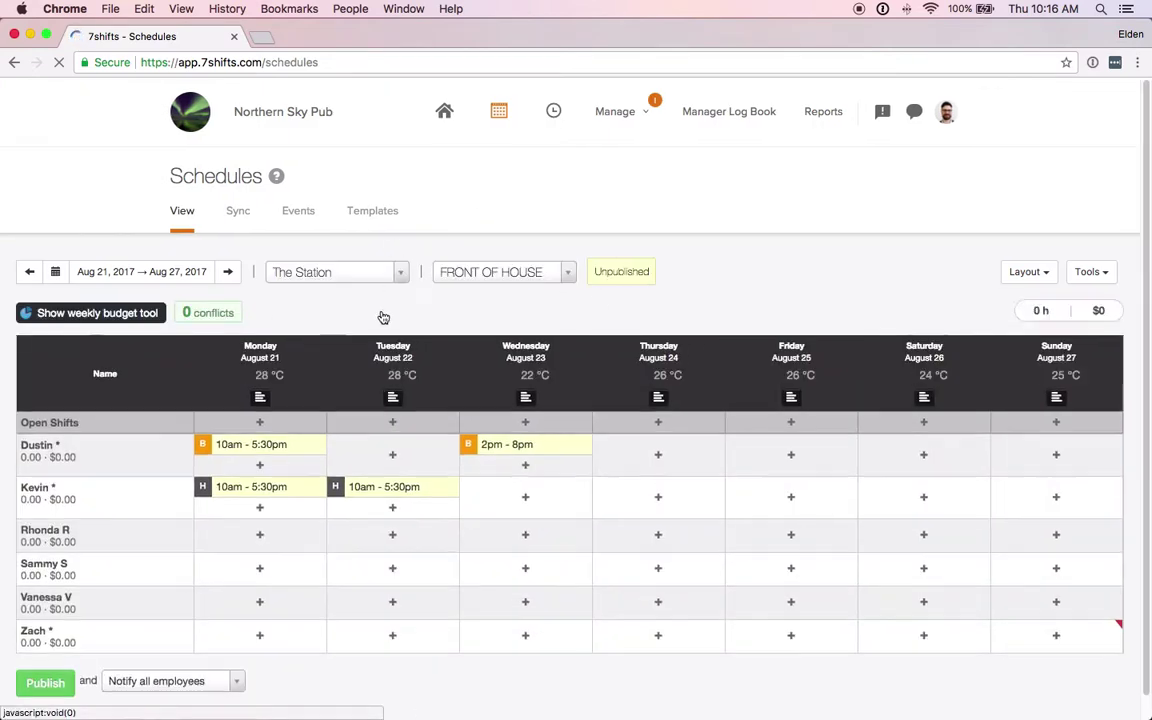
pyautogui.rightClick(225, 266)
pyautogui.click(226, 222)
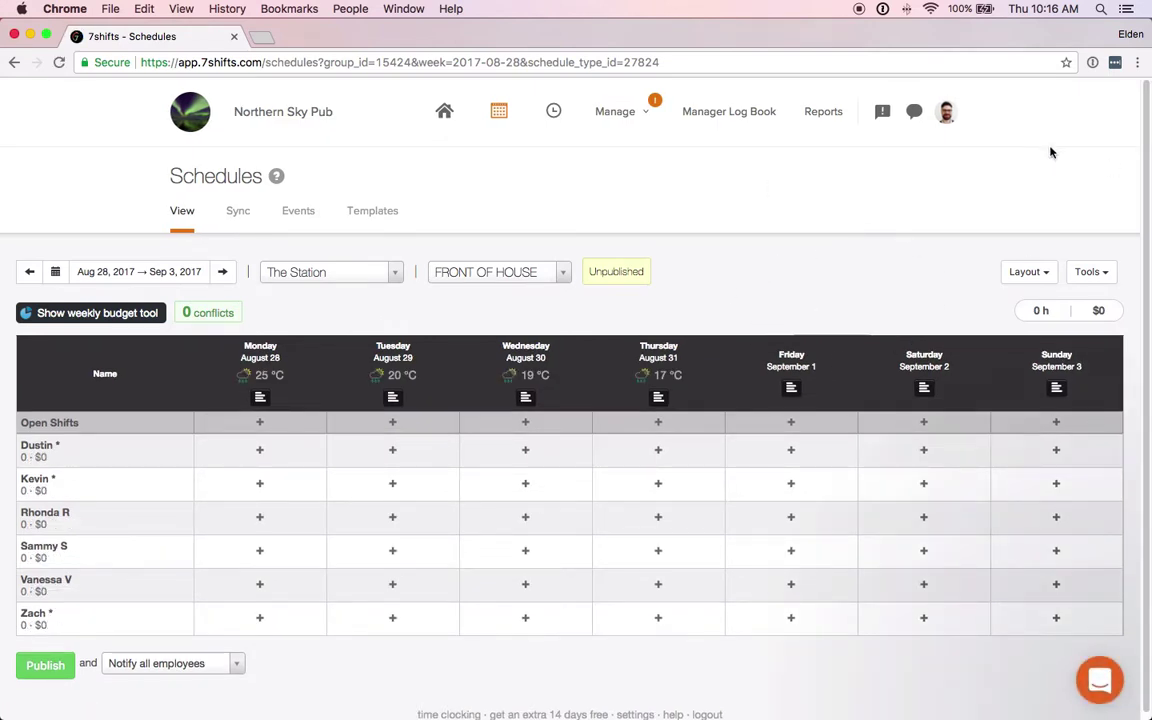
# Step: Fill the week from the 1A Station template using Tools > Fill from Template
pyautogui.click(1103, 275)
pyautogui.click(1070, 302)
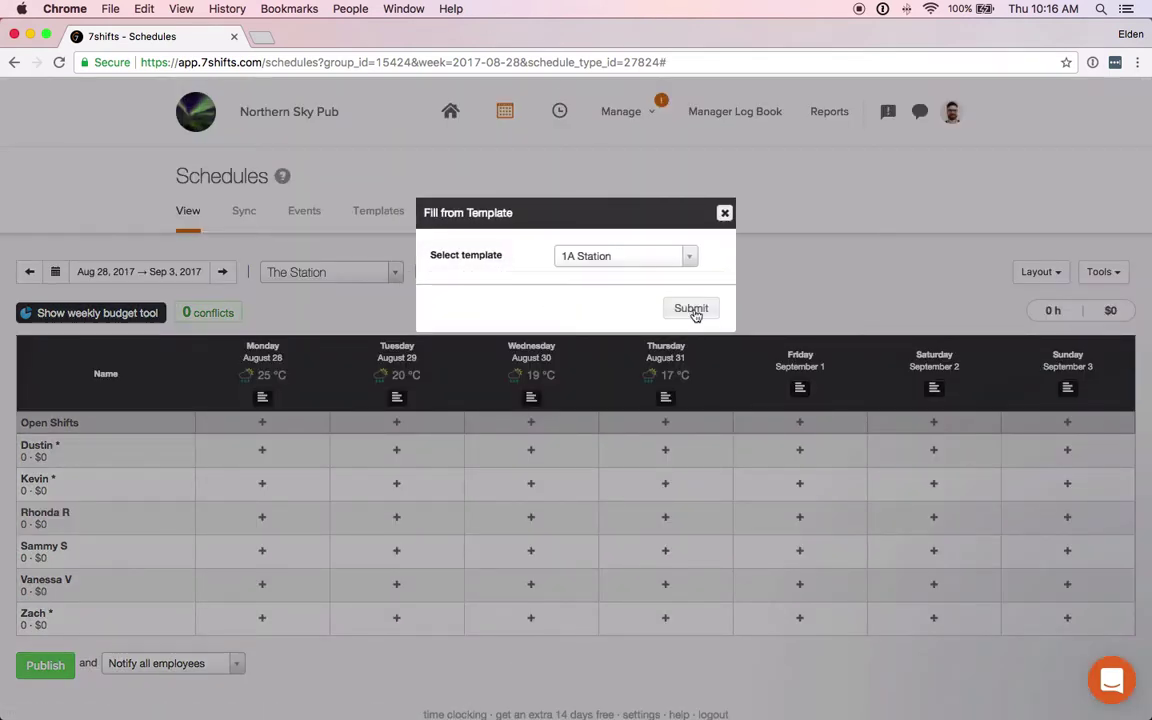
pyautogui.click(692, 309)
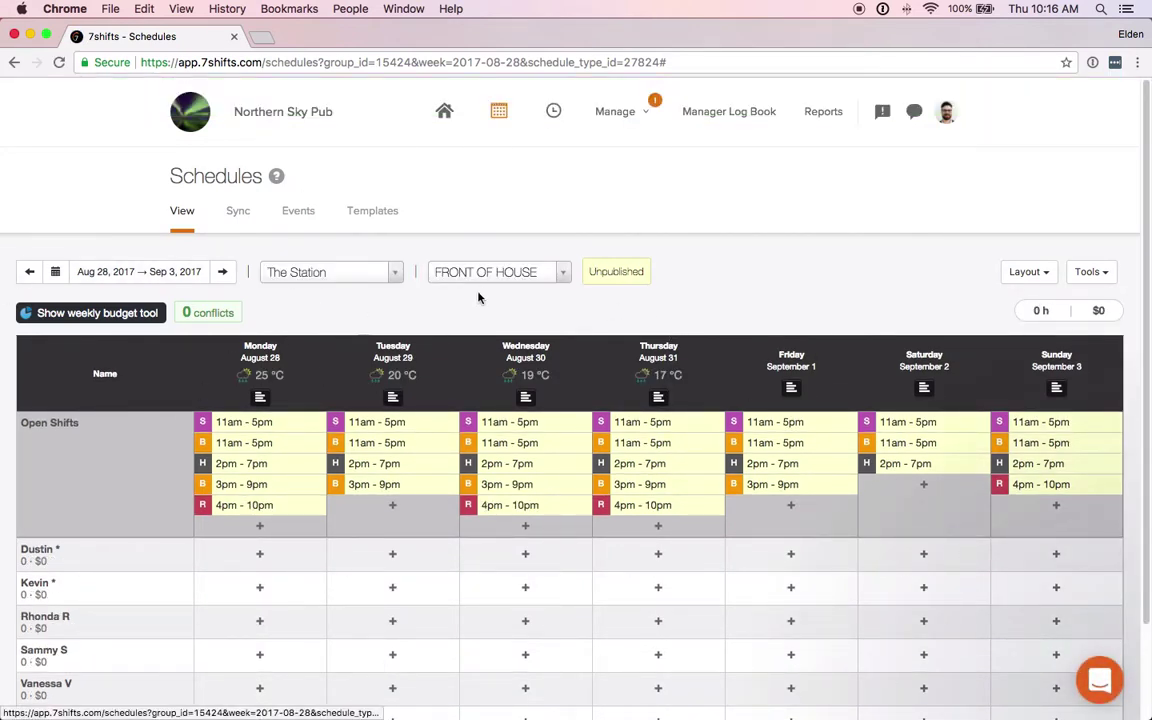
# Step: Drag Monday's 11am–5pm Server open shift to the first employee and Tuesday's Bartender one to the last
pyautogui.scroll(-1, 555, 467)
pyautogui.scroll(-2, 334, 378)
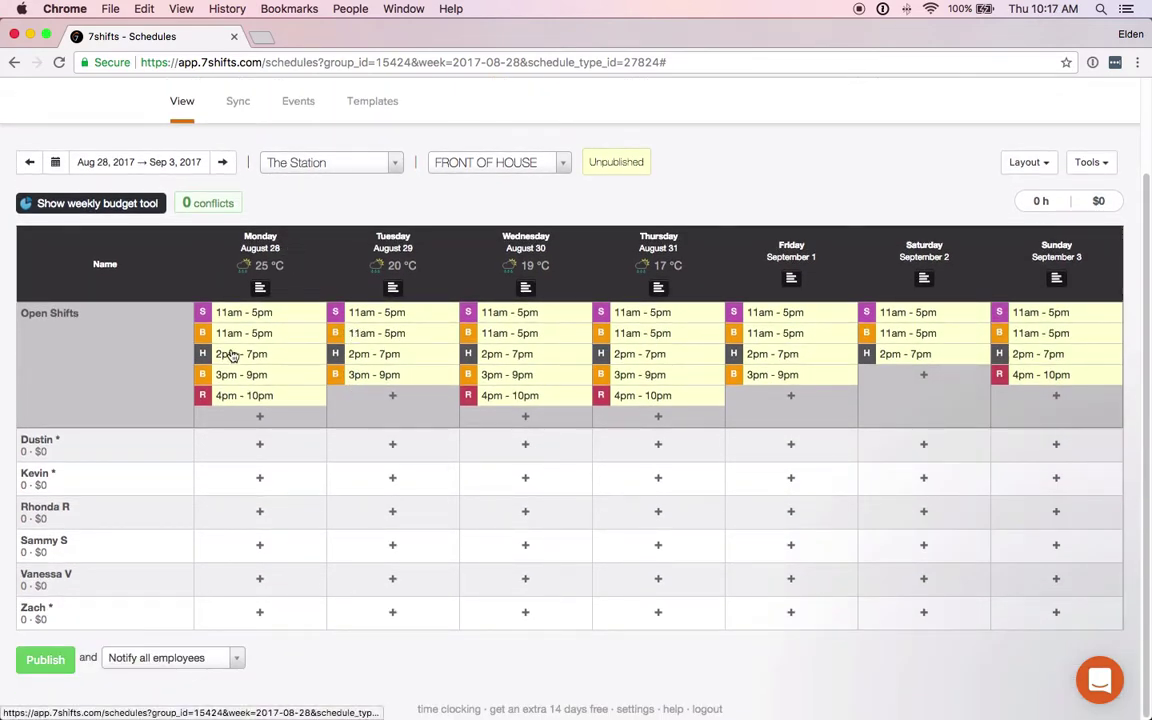
pyautogui.moveTo(262, 316); pyautogui.dragTo(259, 445)
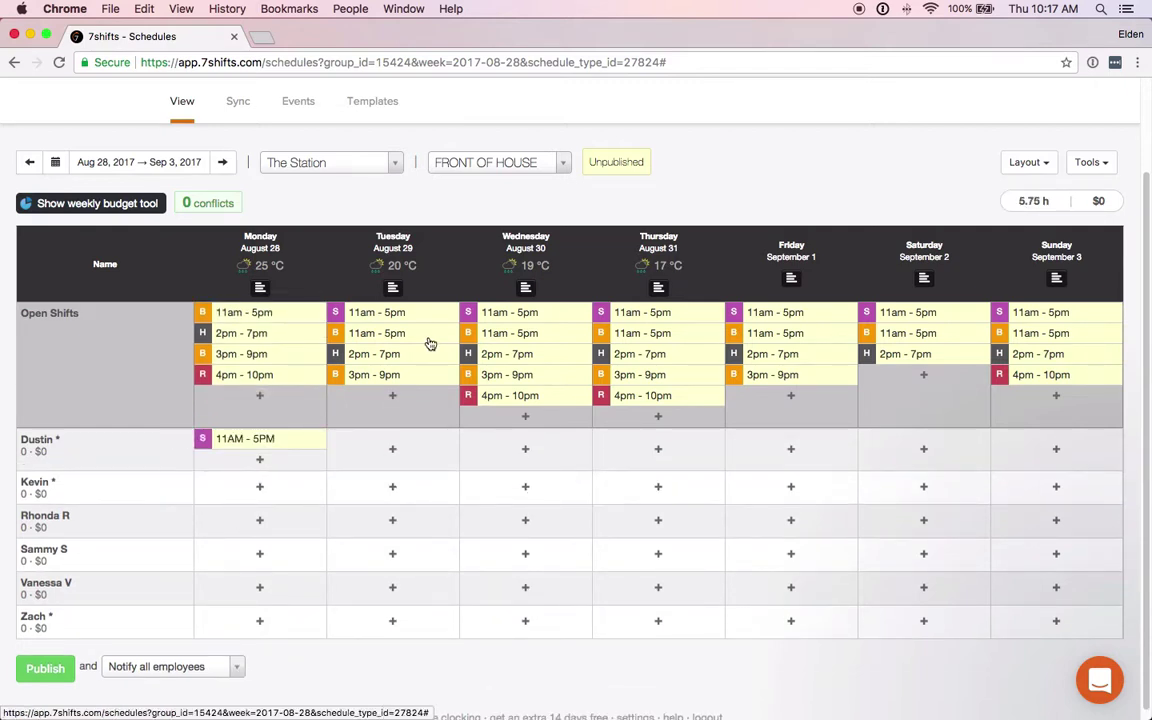
pyautogui.moveTo(427, 337); pyautogui.dragTo(425, 622)
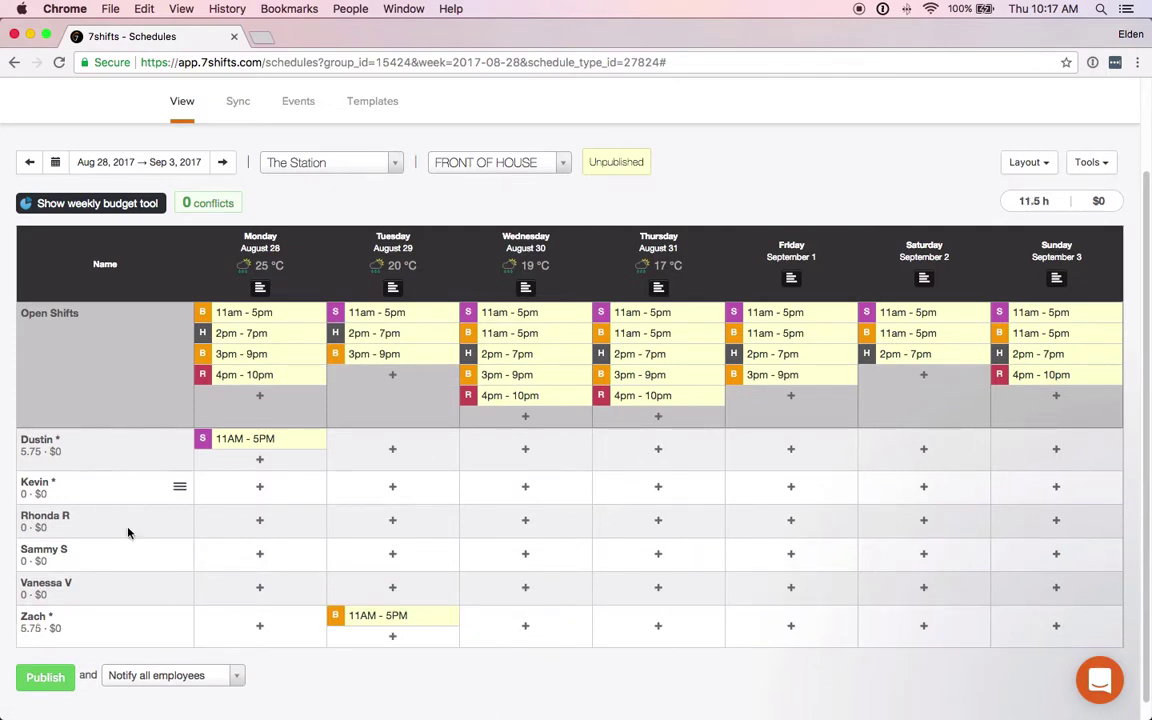
# Step: Save a 2:00 PM–7:00 PM Host shift for the second employee on Thursday, August 31
pyautogui.click(655, 486)
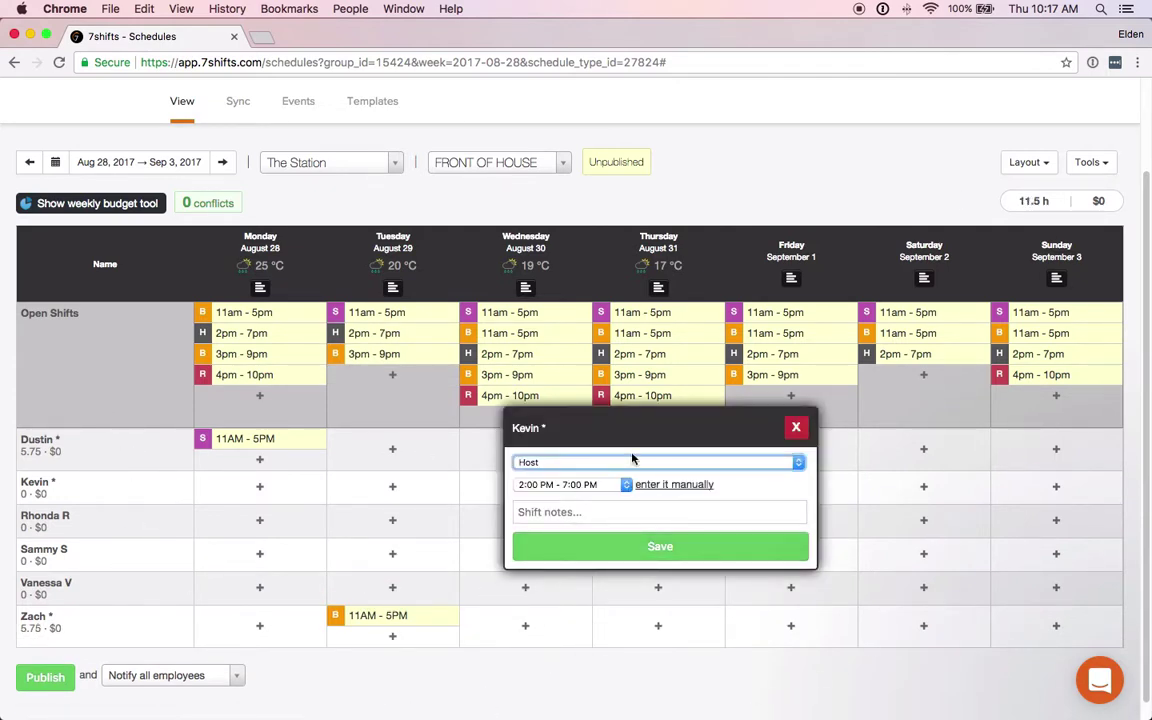
pyautogui.click(594, 486)
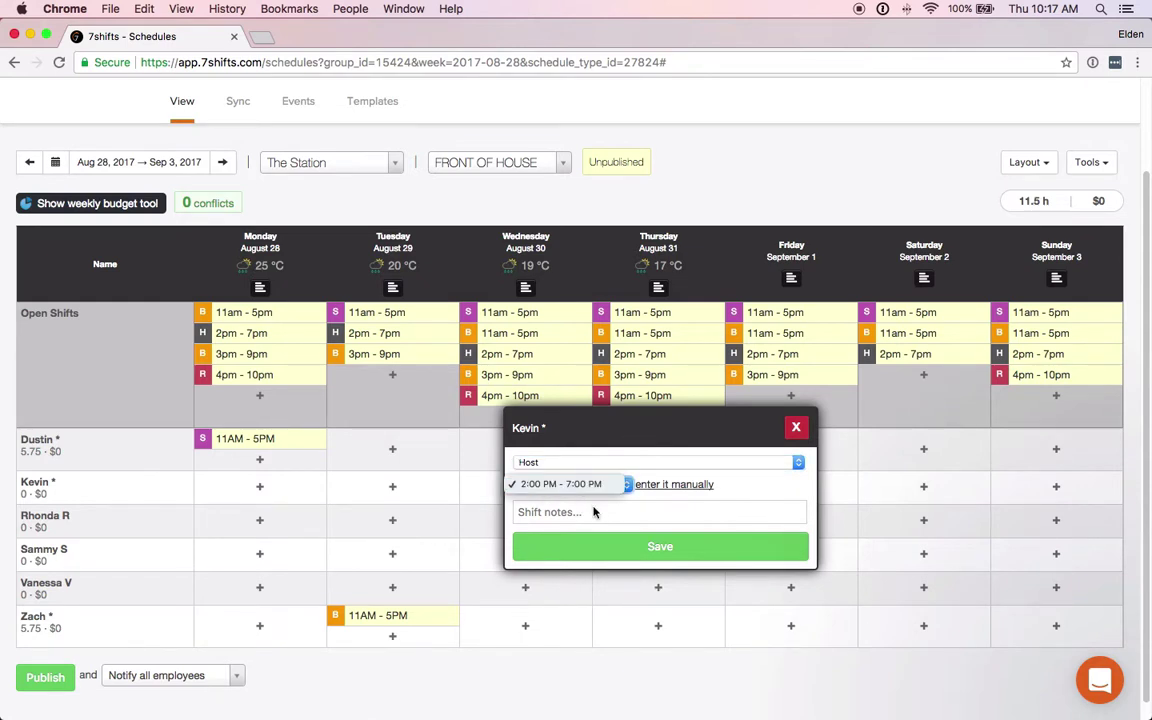
pyautogui.click(591, 442)
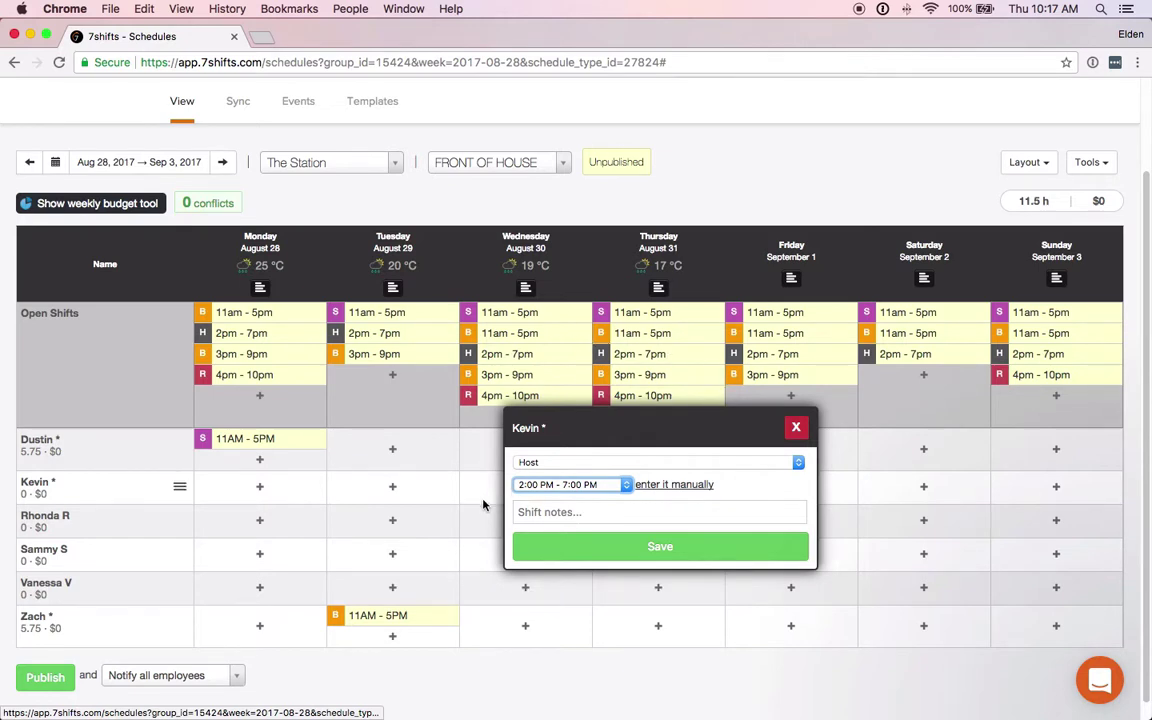
pyautogui.click(620, 547)
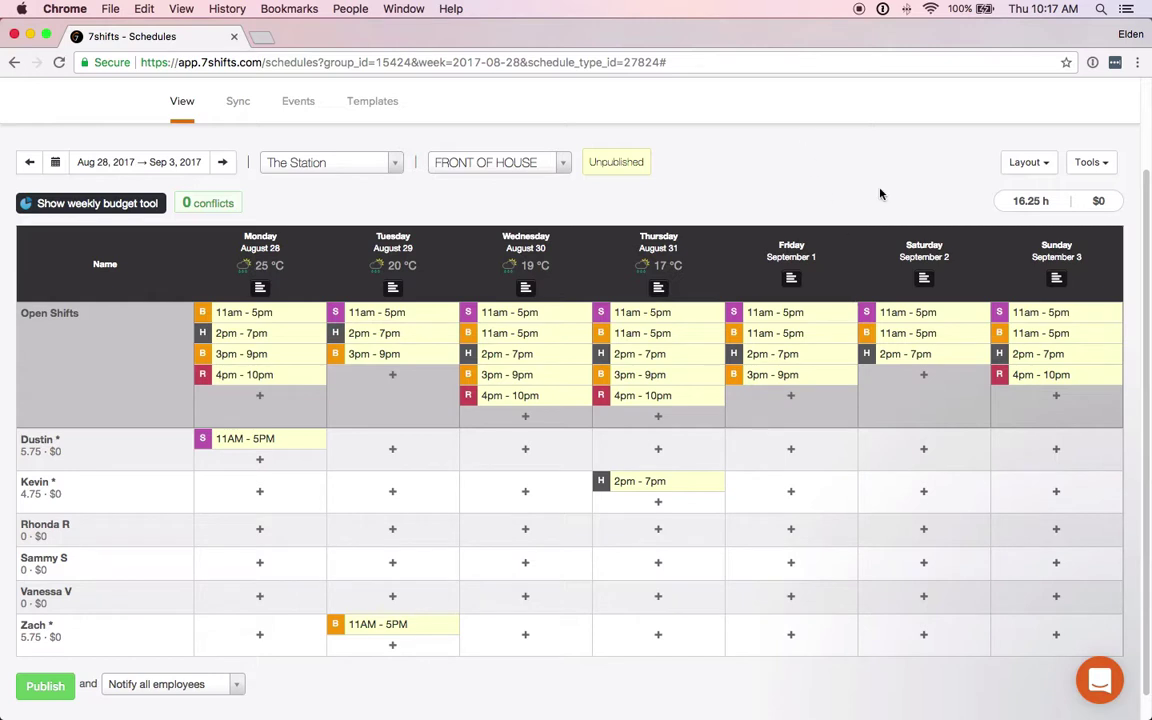
# Step: Switch the Aug 28–Sep 3 schedule to the Time Frames layout and review the shifts grouped by role
pyautogui.scroll(1, 805, 162)
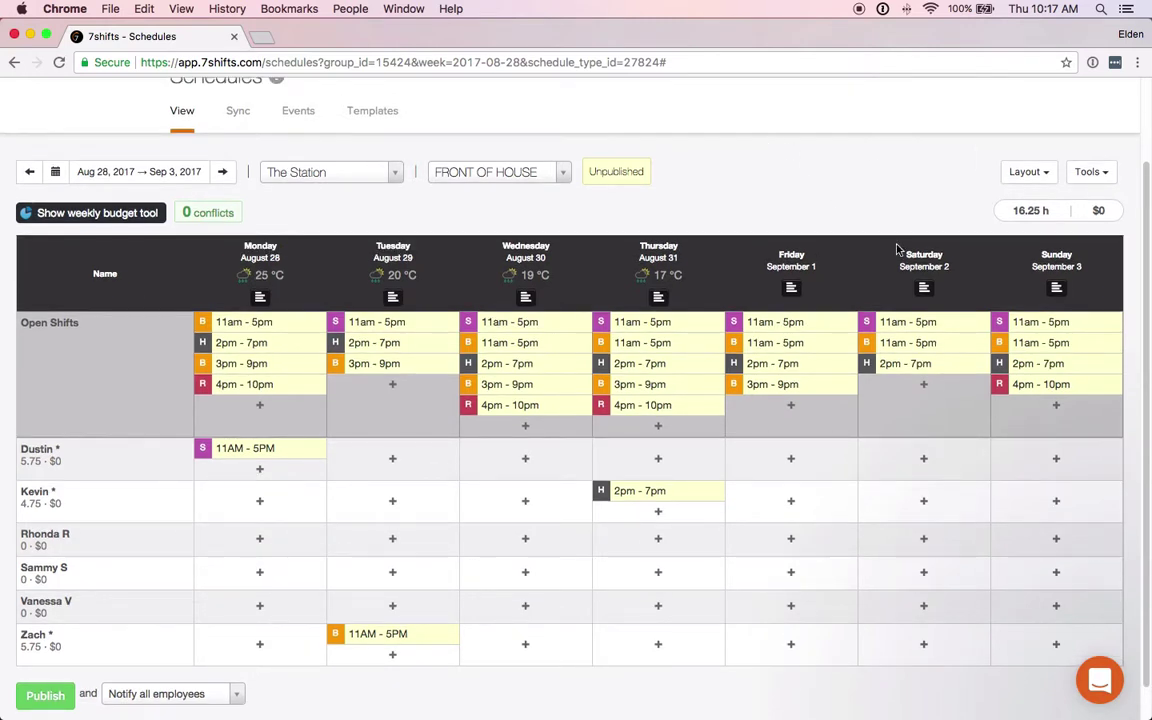
pyautogui.click(1027, 173)
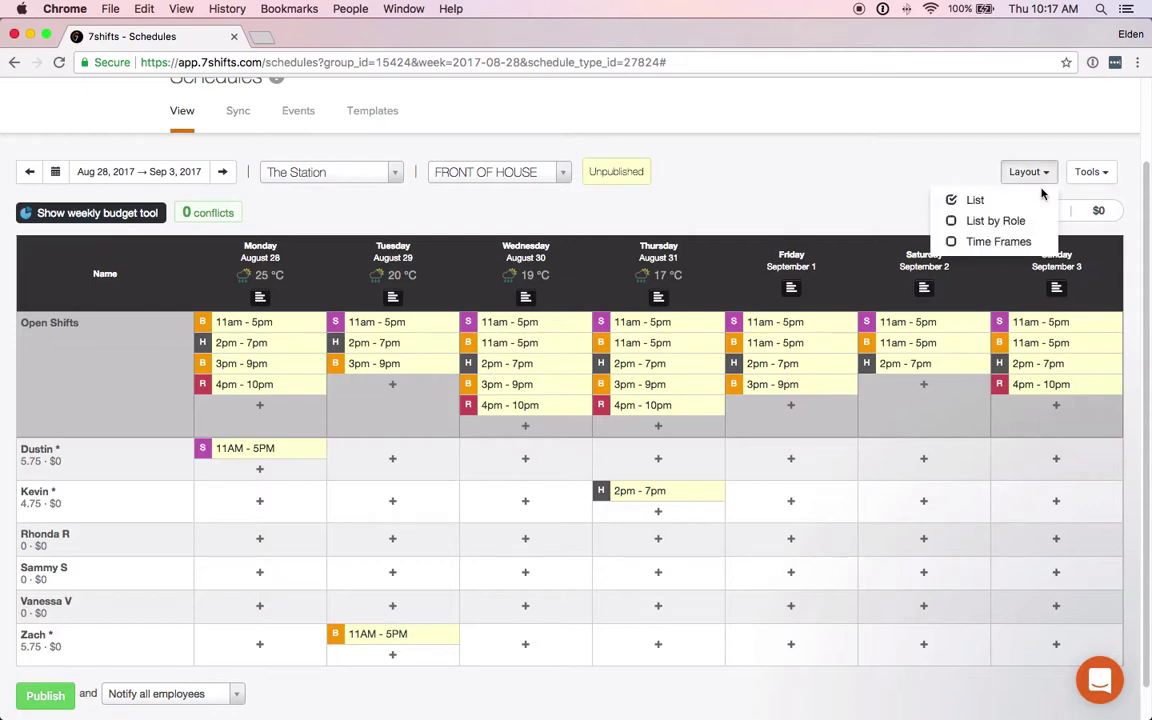
pyautogui.click(966, 242)
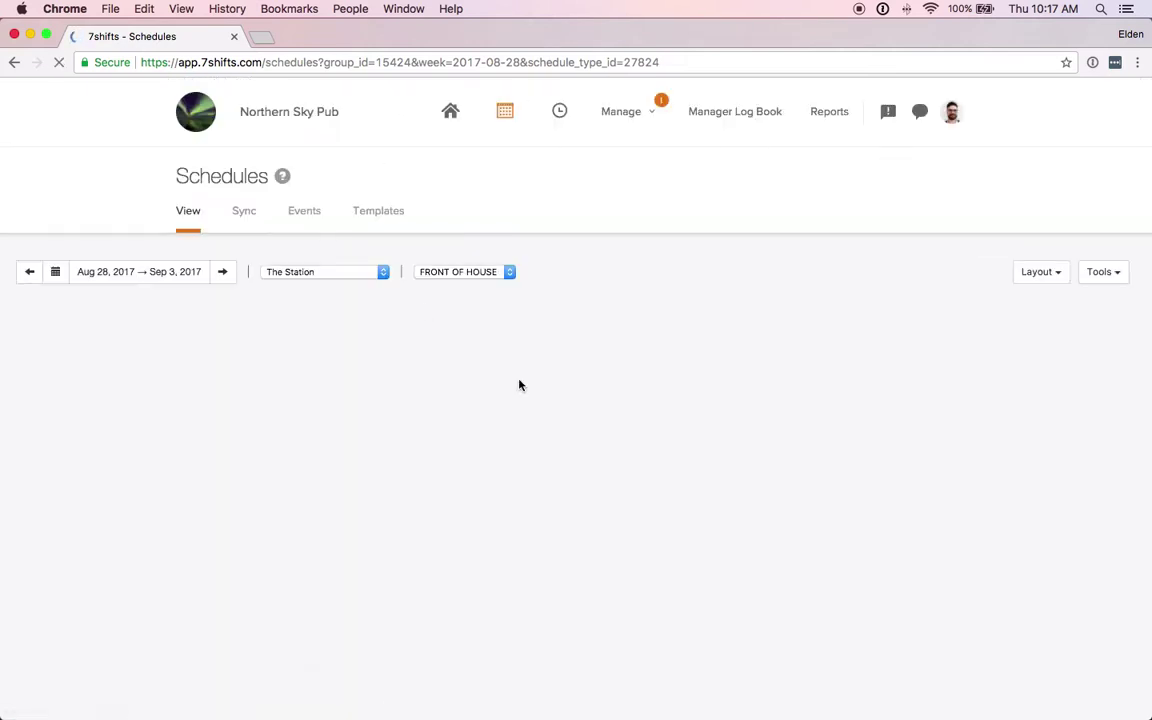
pyautogui.scroll(-3, 129, 378)
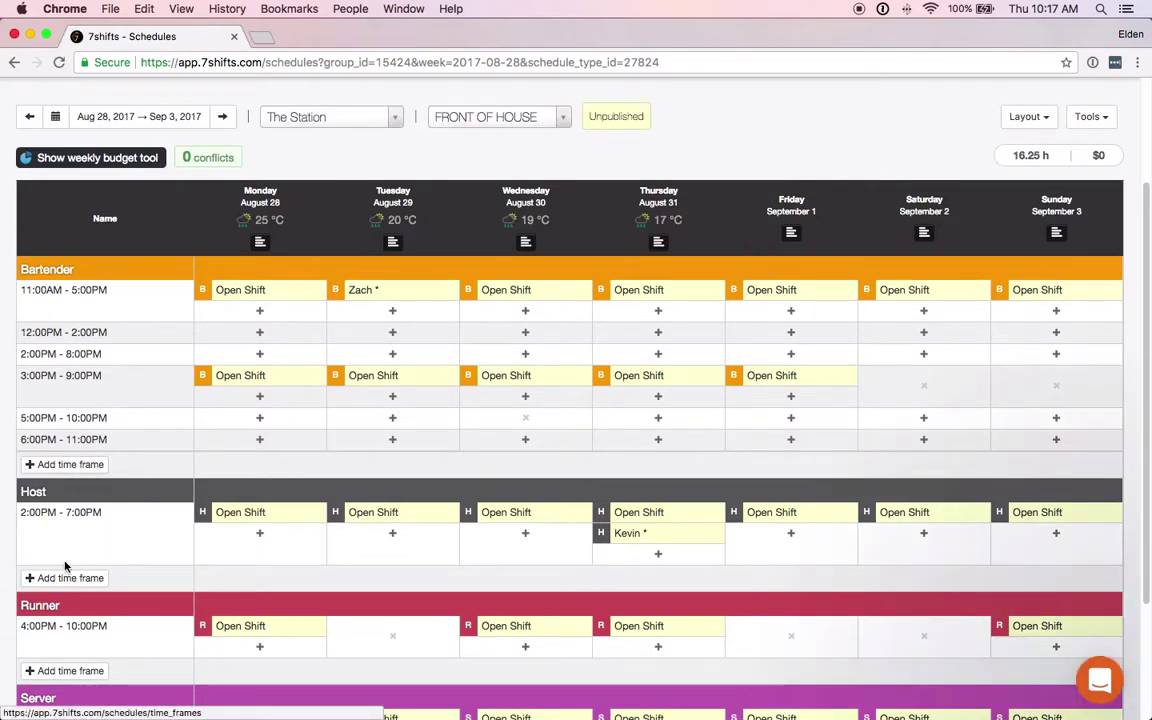
pyautogui.scroll(-3, 650, 495)
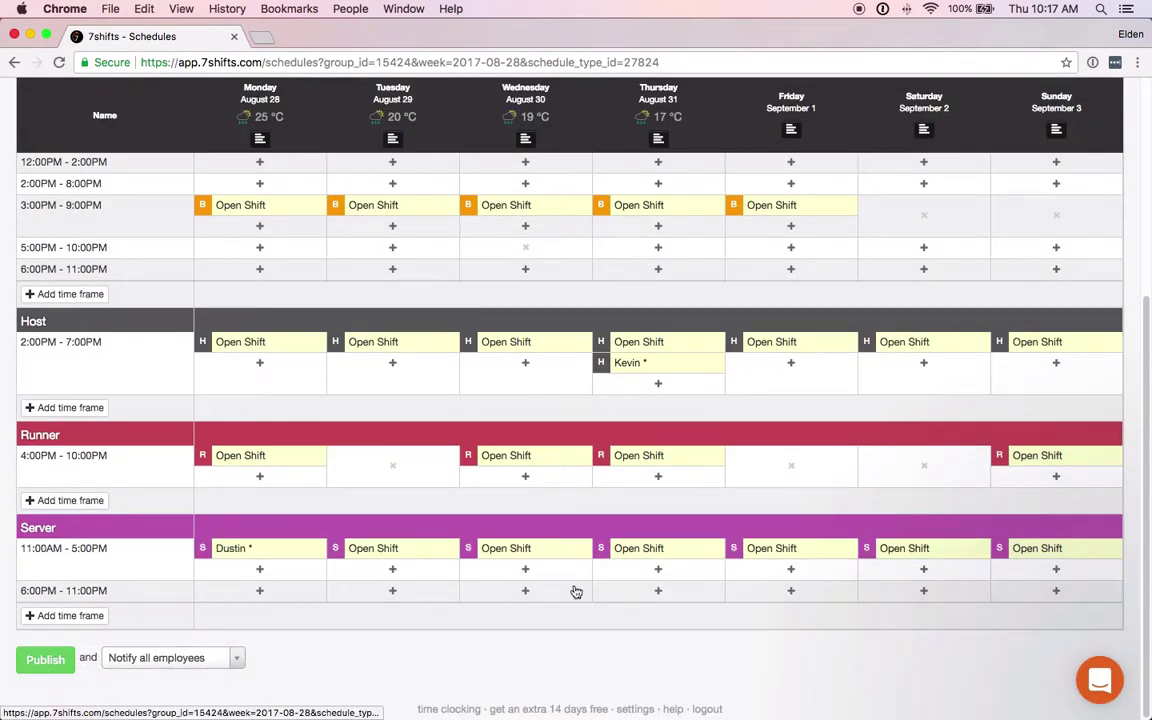
pyautogui.scroll(6, 740, 586)
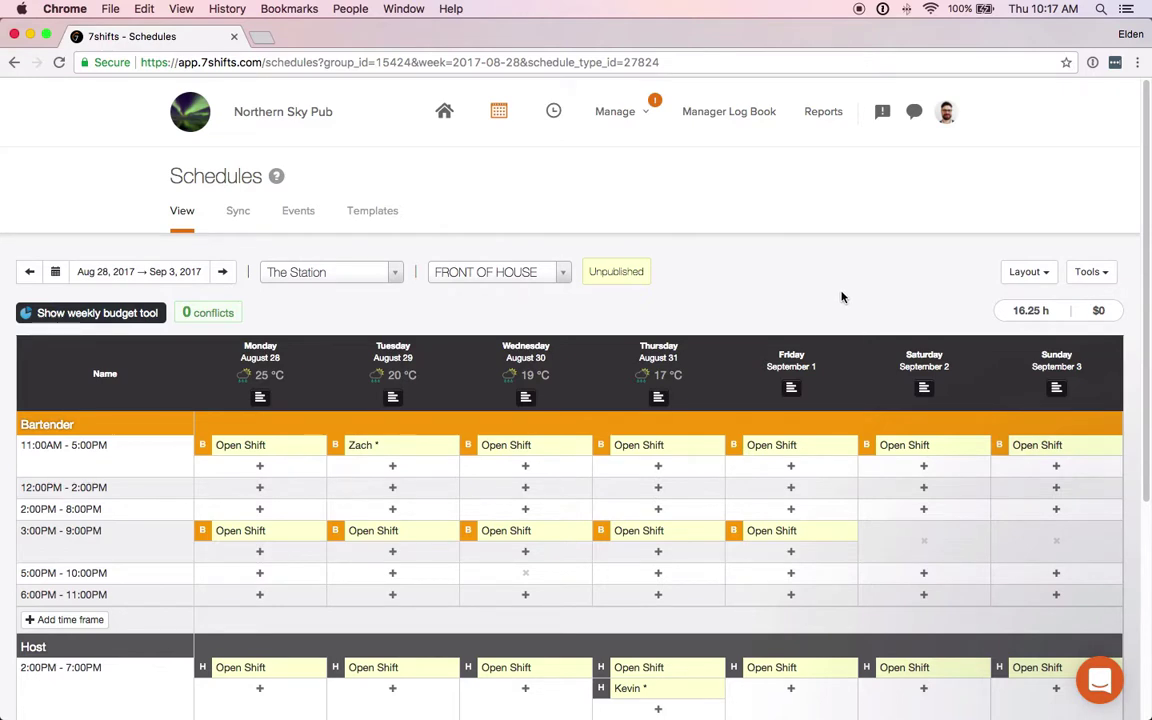